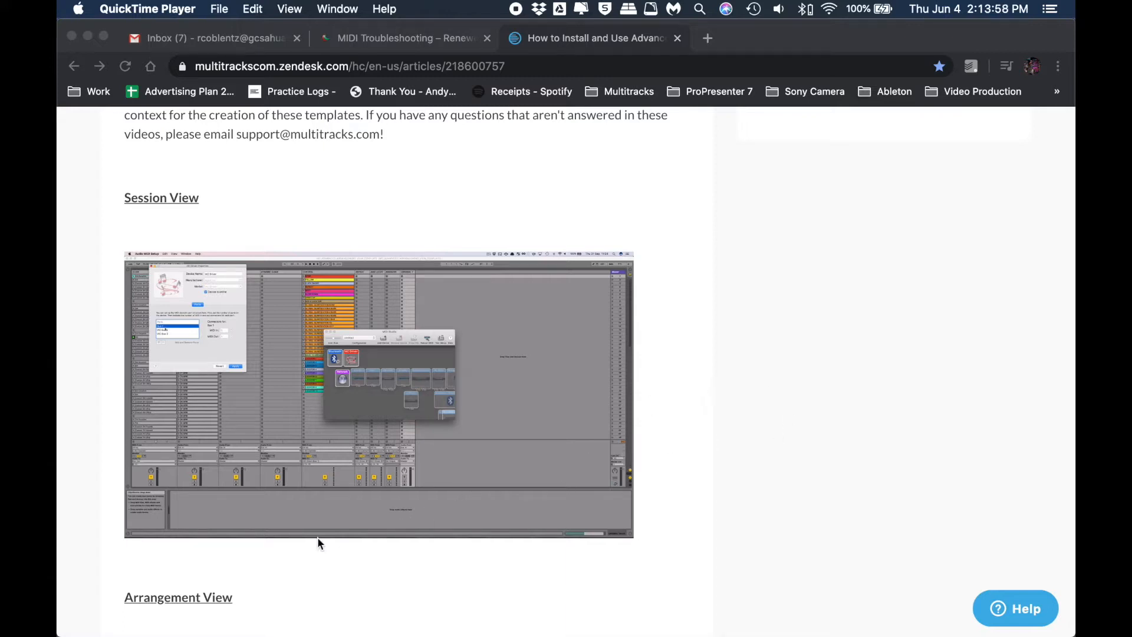
# - Find the Session View tutorial video in the MultiTracks support article and open it in full screen
pyautogui.scroll(3, 425, 397)
pyautogui.scroll(-3, 425, 396)
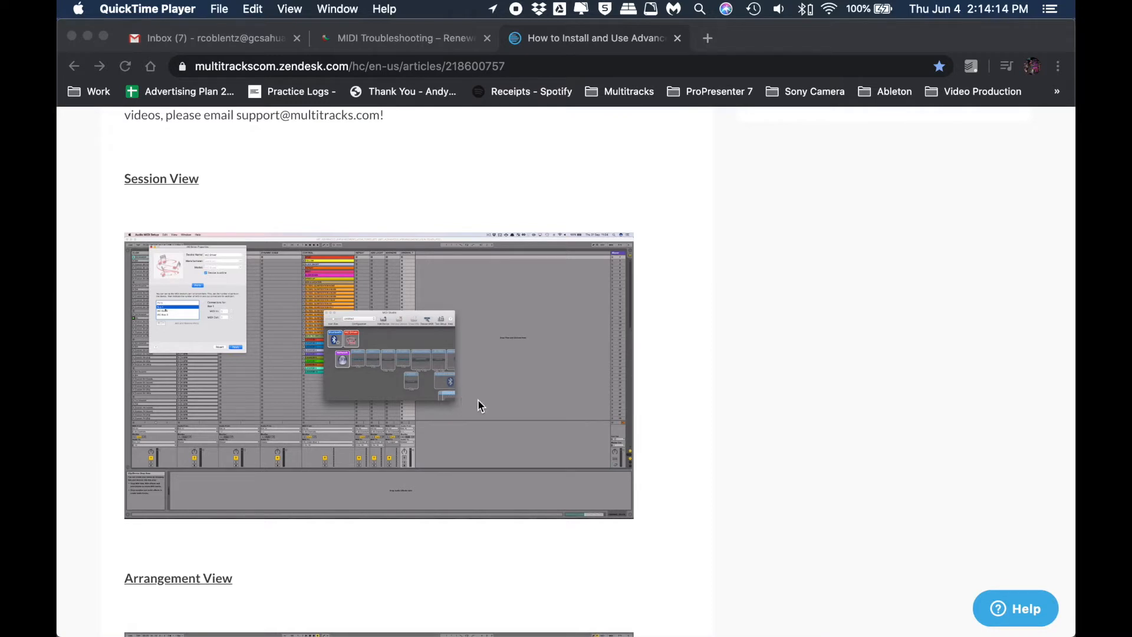
pyautogui.click(590, 478)
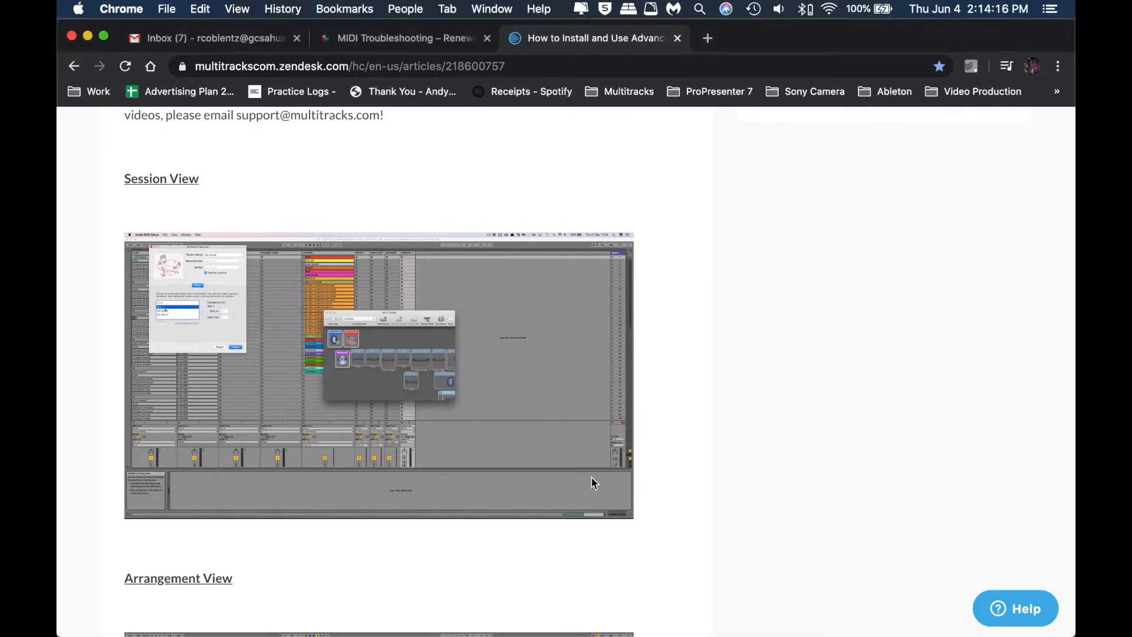
pyautogui.click(613, 502)
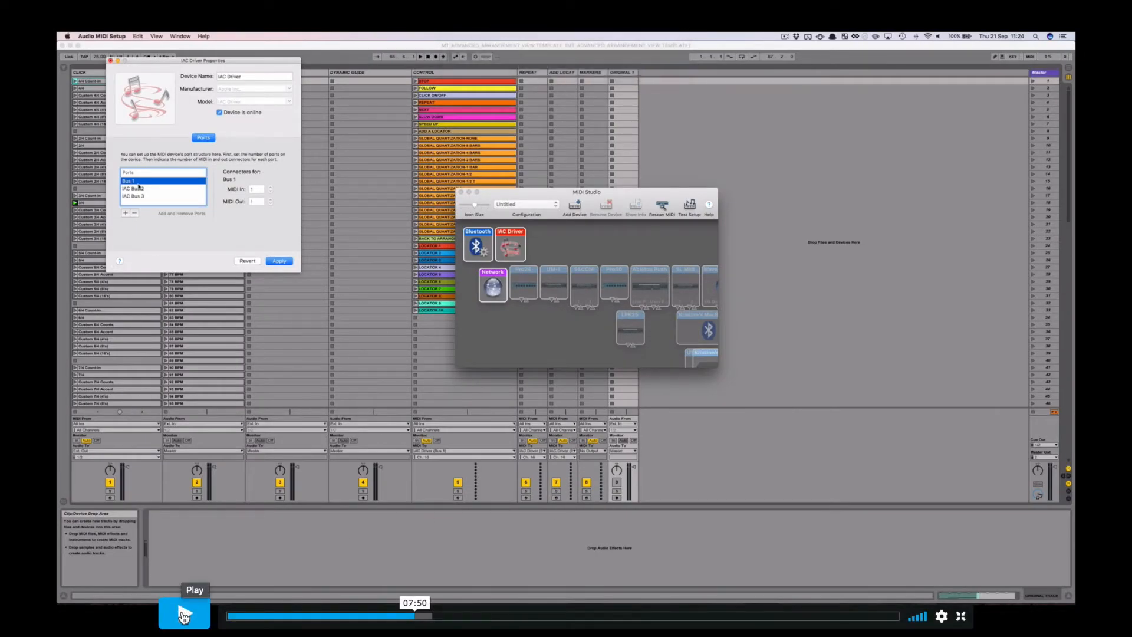
# - Play the Session View video from 07:50, pausing at 08:41 and 08:52 to examine the MIDI port settings in Preferences
pyautogui.click(184, 613)
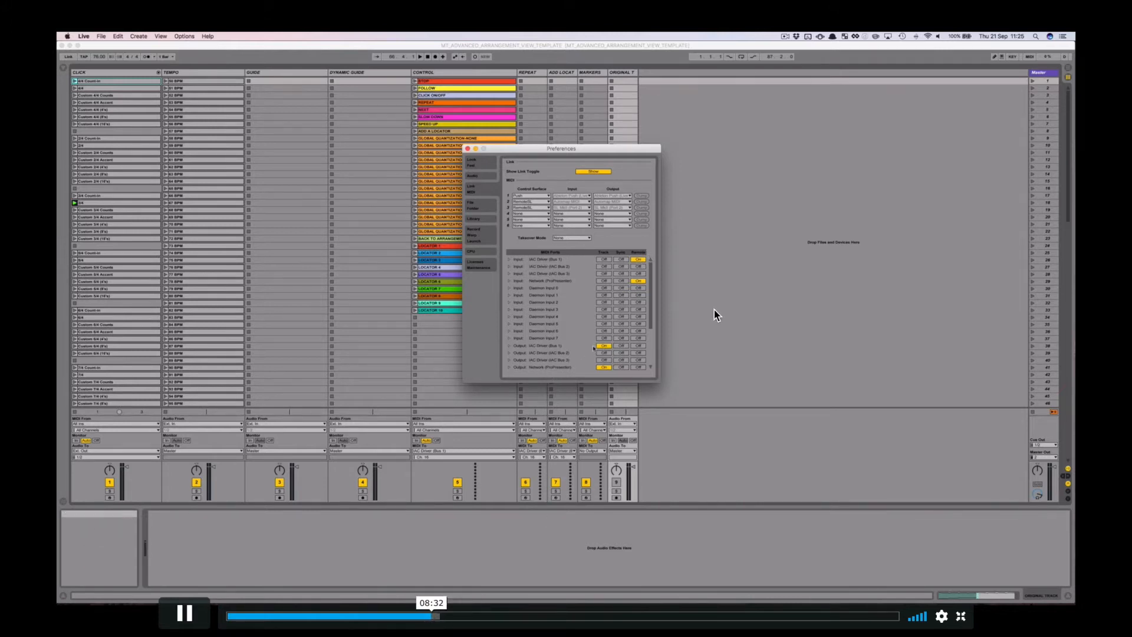
pyautogui.click(181, 622)
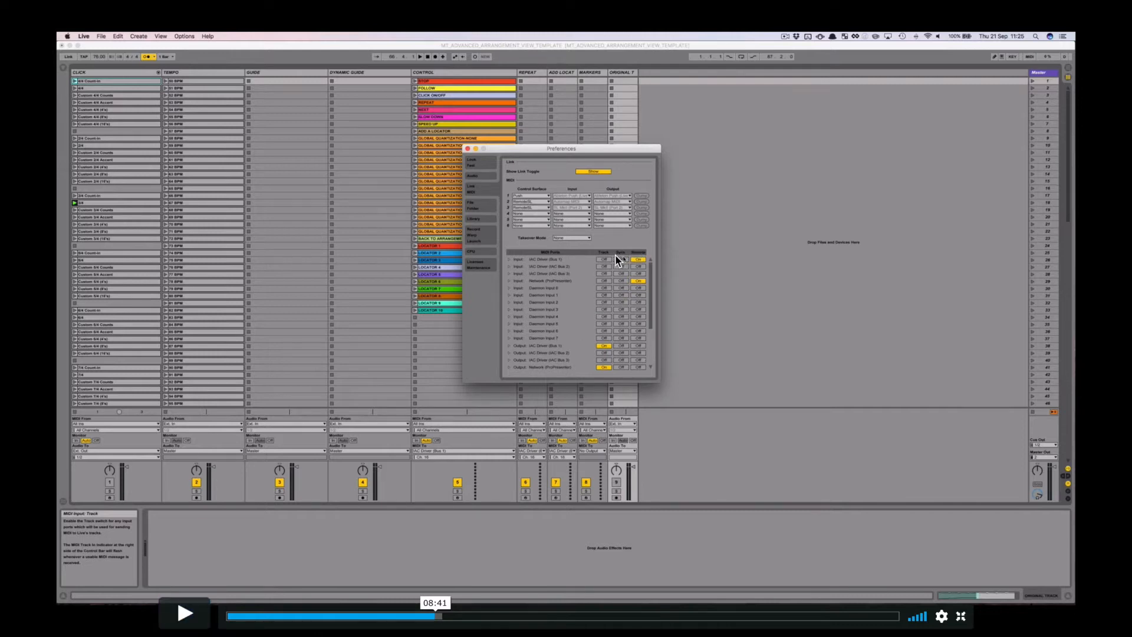
pyautogui.click(185, 618)
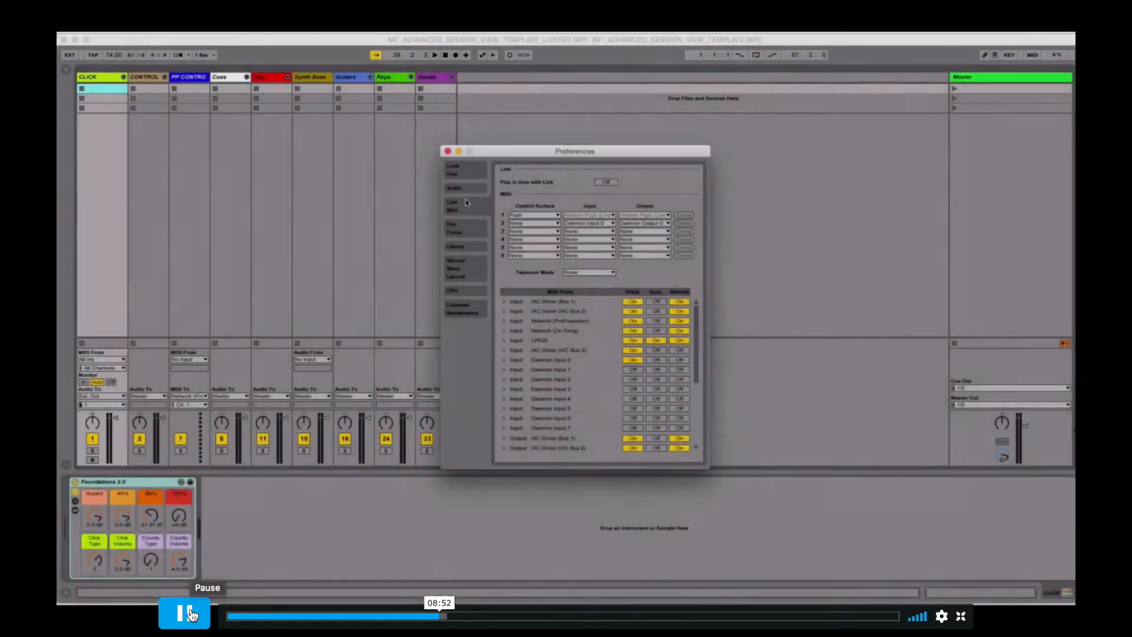
pyautogui.click(192, 614)
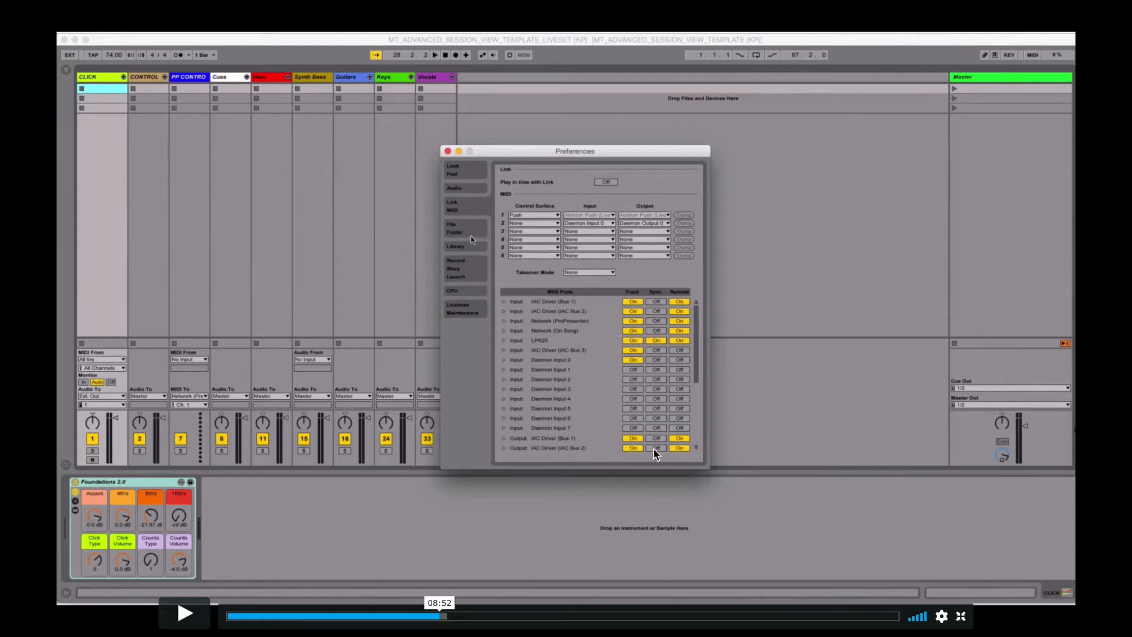
pyautogui.click(189, 615)
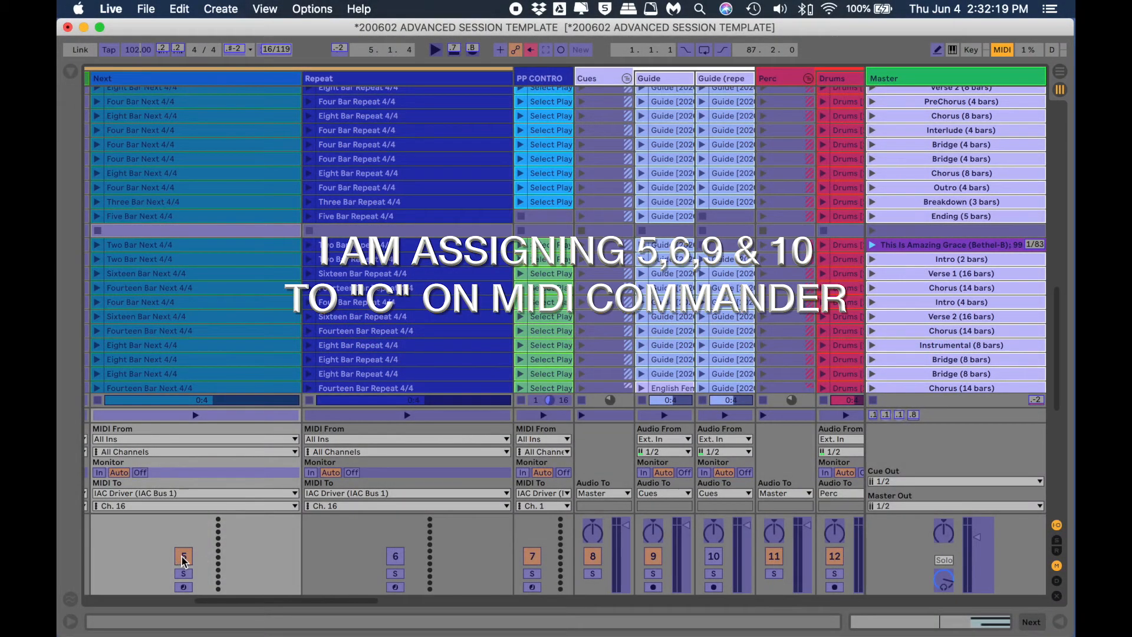
# - MIDI-map the activators of tracks 5, 6, 9 and 10 to channel 1, CC 86, then leave MIDI mapping
pyautogui.click(183, 557)
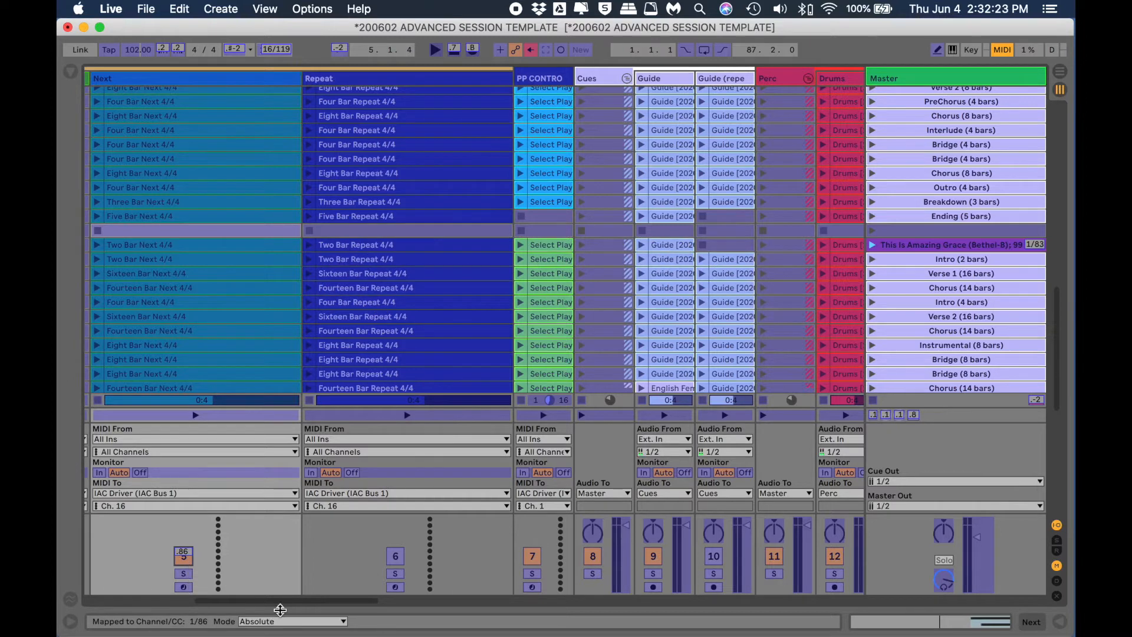
pyautogui.click(395, 556)
pyautogui.click(653, 557)
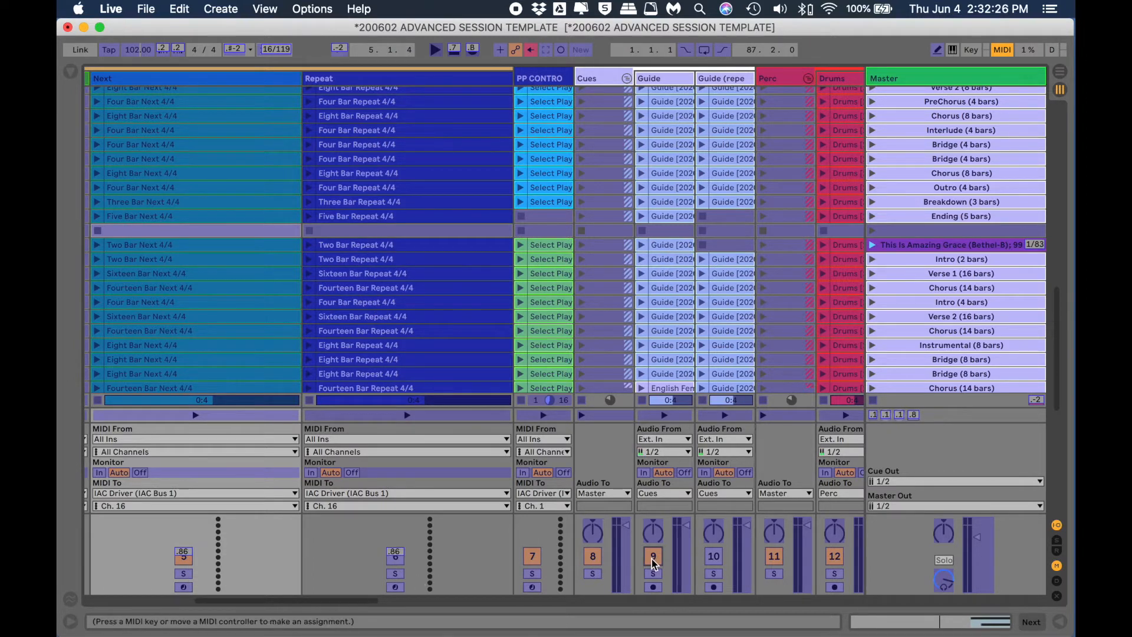
pyautogui.click(713, 557)
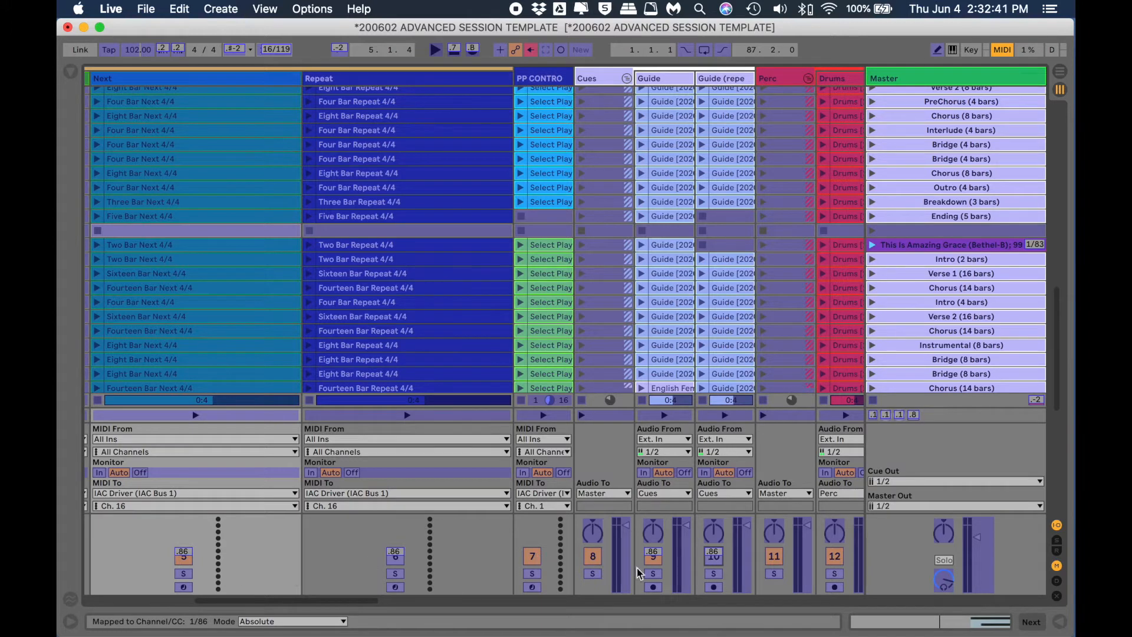
pyautogui.click(1003, 50)
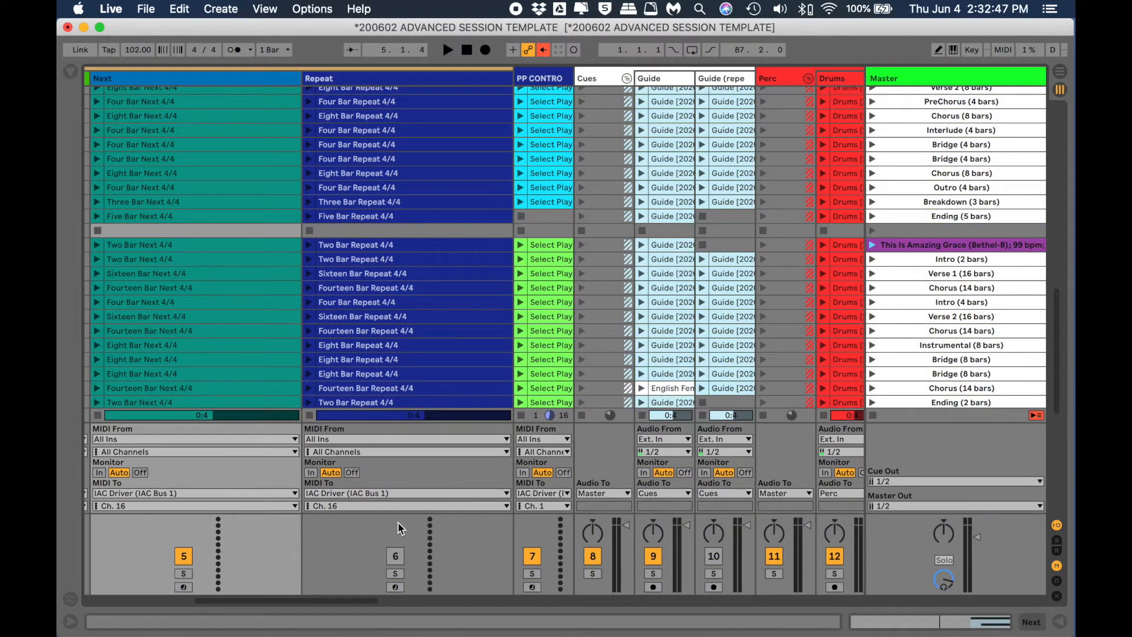
# - Jump to the GREAT THINGS song and examine the computer-key mappings on the activators of tracks 5, 6, 9 and 10
pyautogui.press('1')
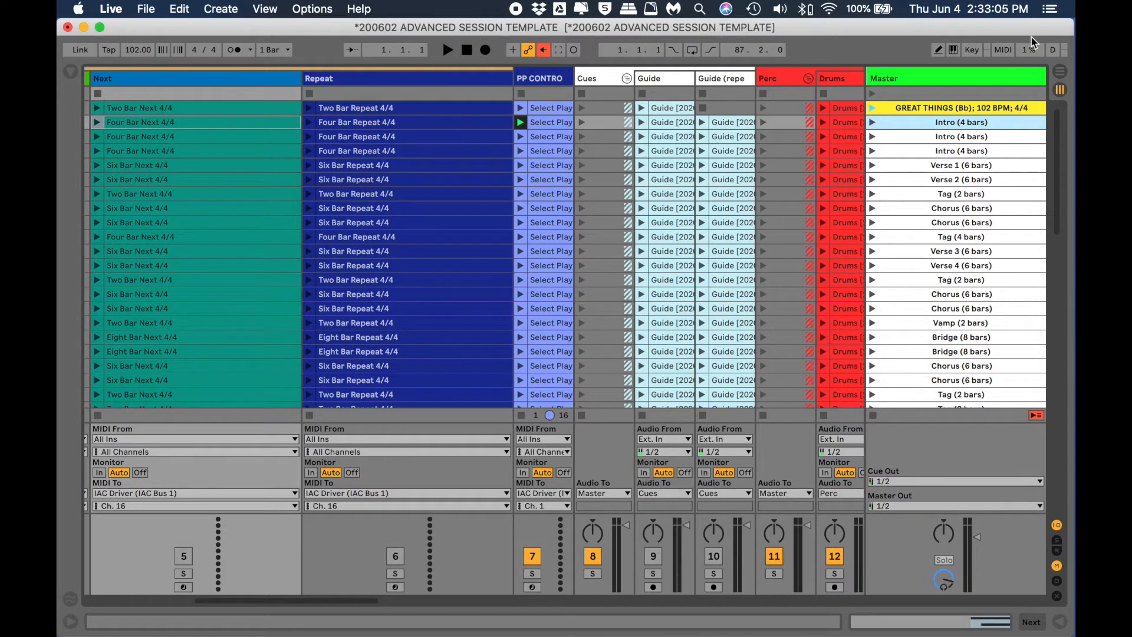
pyautogui.click(971, 51)
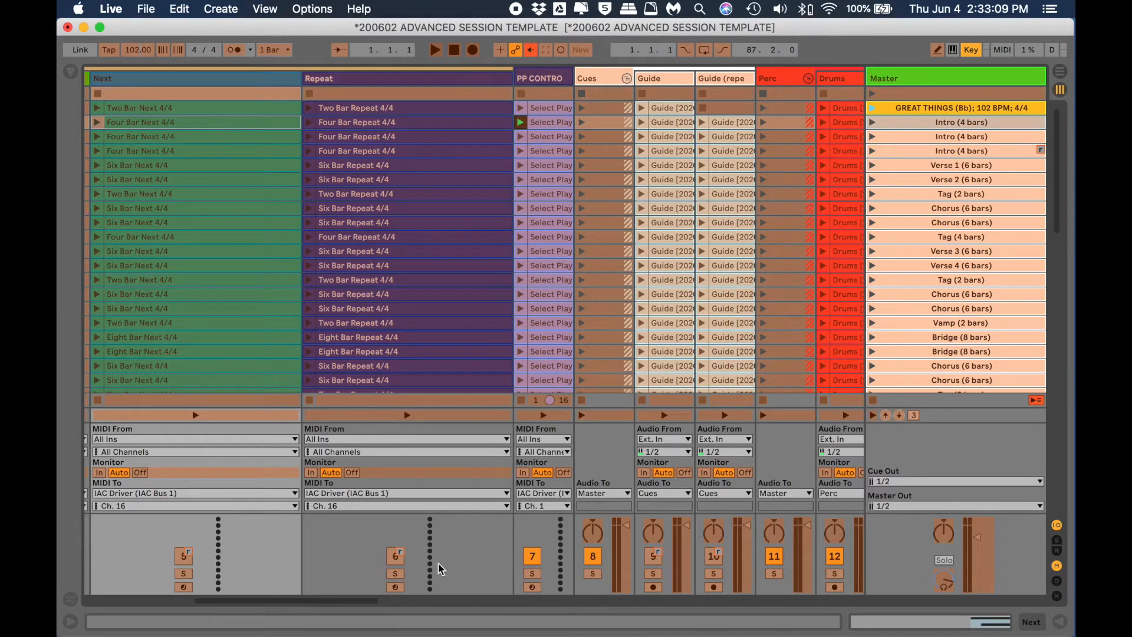
pyautogui.click(972, 51)
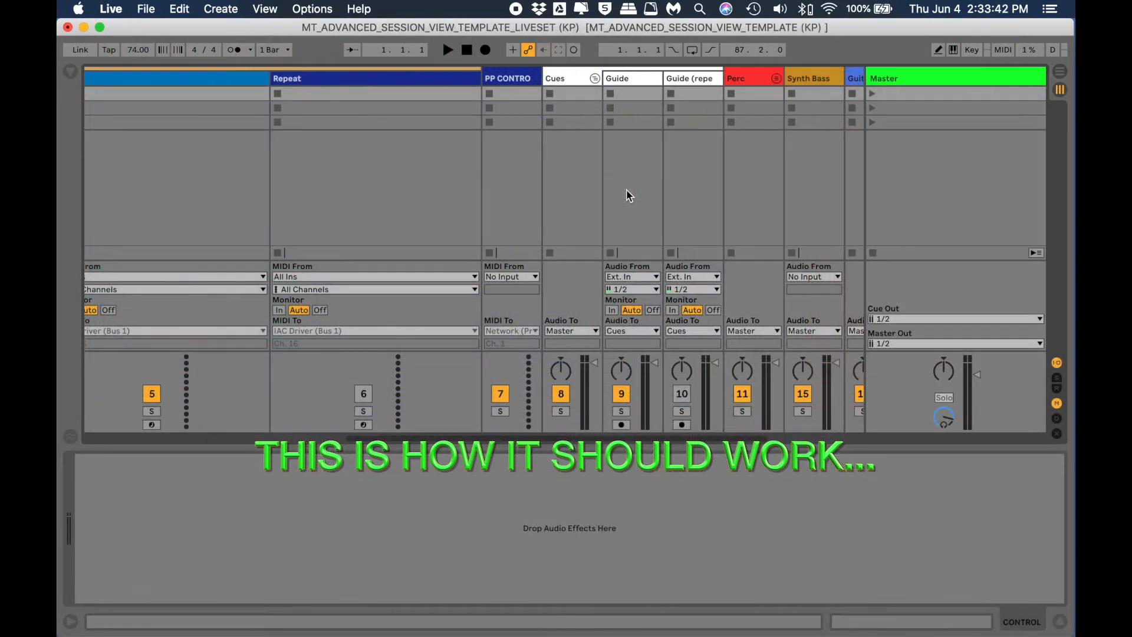
# - Test the mapped R toggle on tracks 5, 6, 9 and 10 in the MT_ADVANCED_SESSION_VIEW_TEMPLATE_LIVESET (KP) set
pyautogui.press('r')
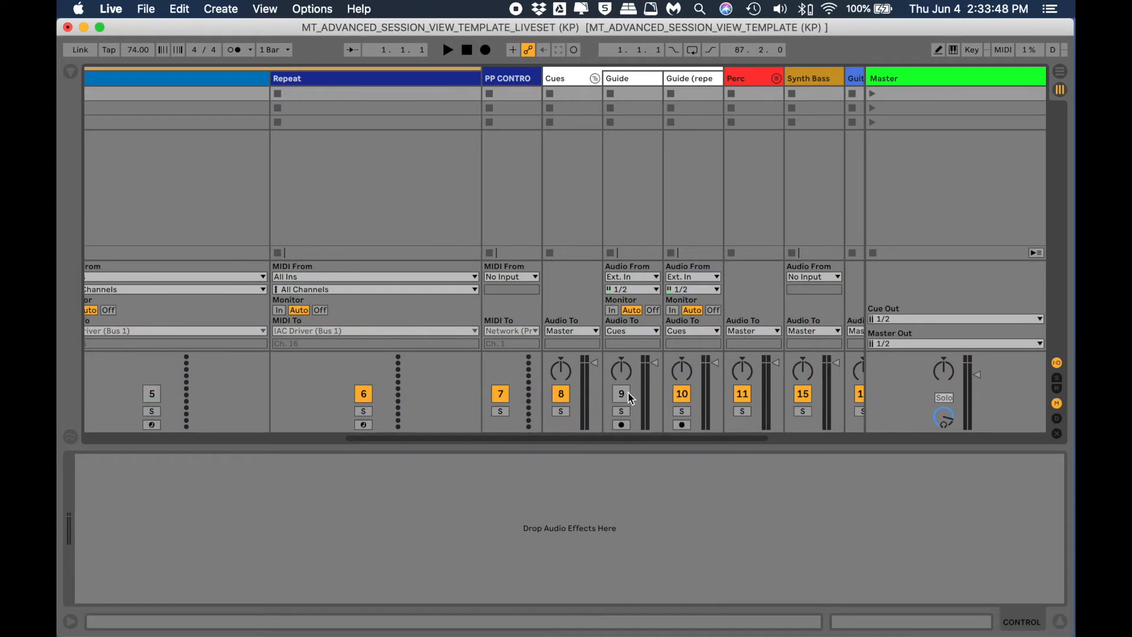
pyautogui.press('r')
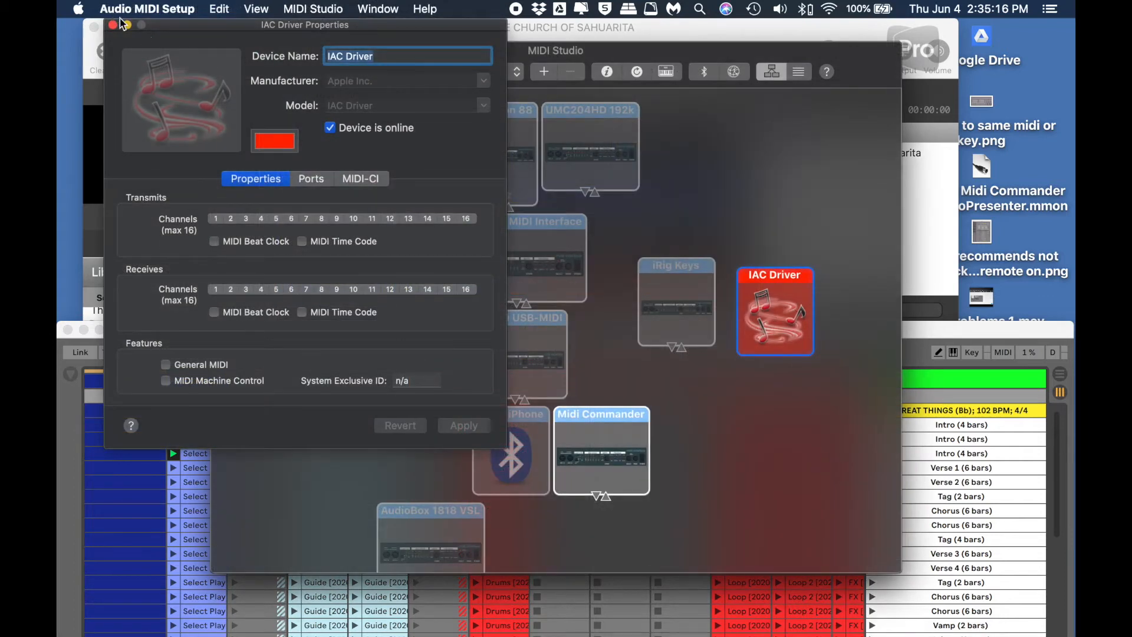
# - Close the IAC Driver properties, switch to ProPresenter 6 and open its Communications preferences
pyautogui.click(113, 25)
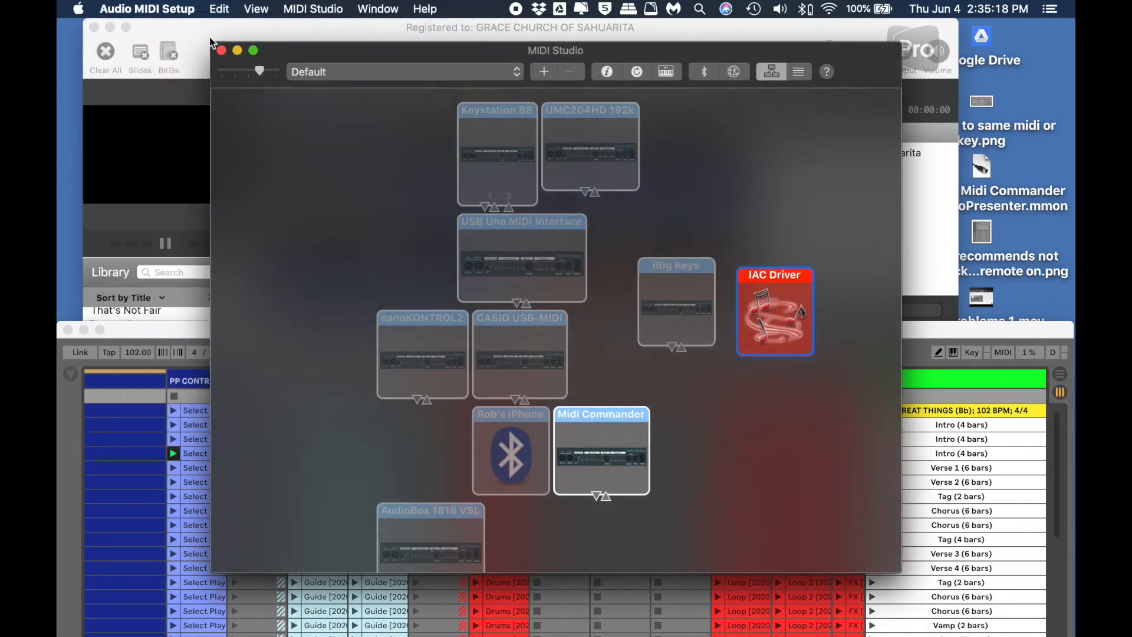
pyautogui.click(380, 25)
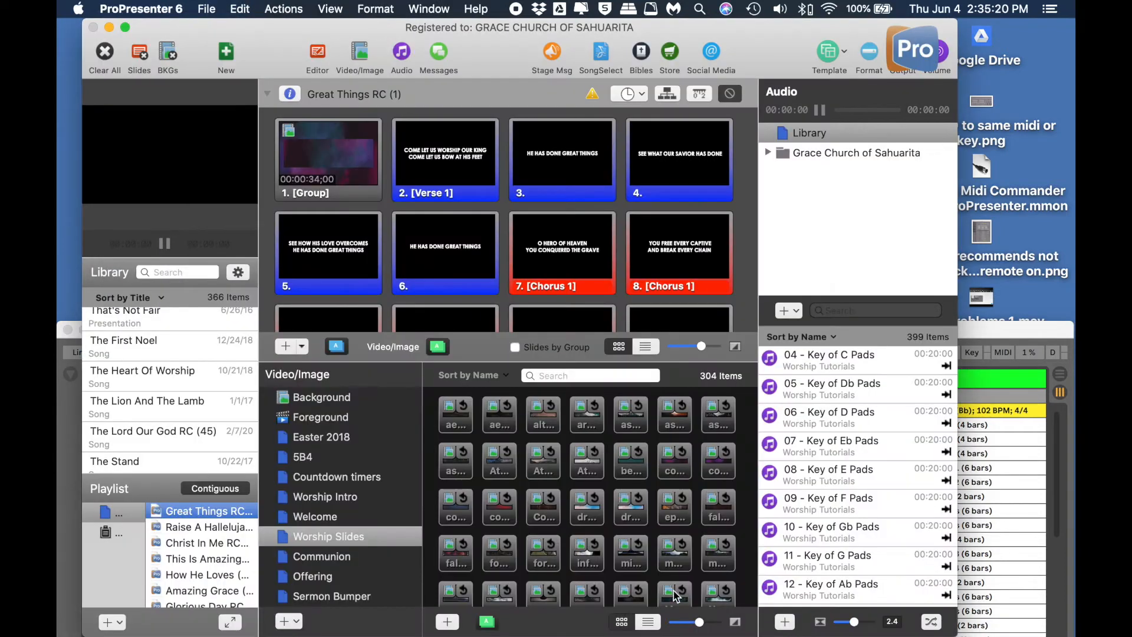
pyautogui.click(141, 8)
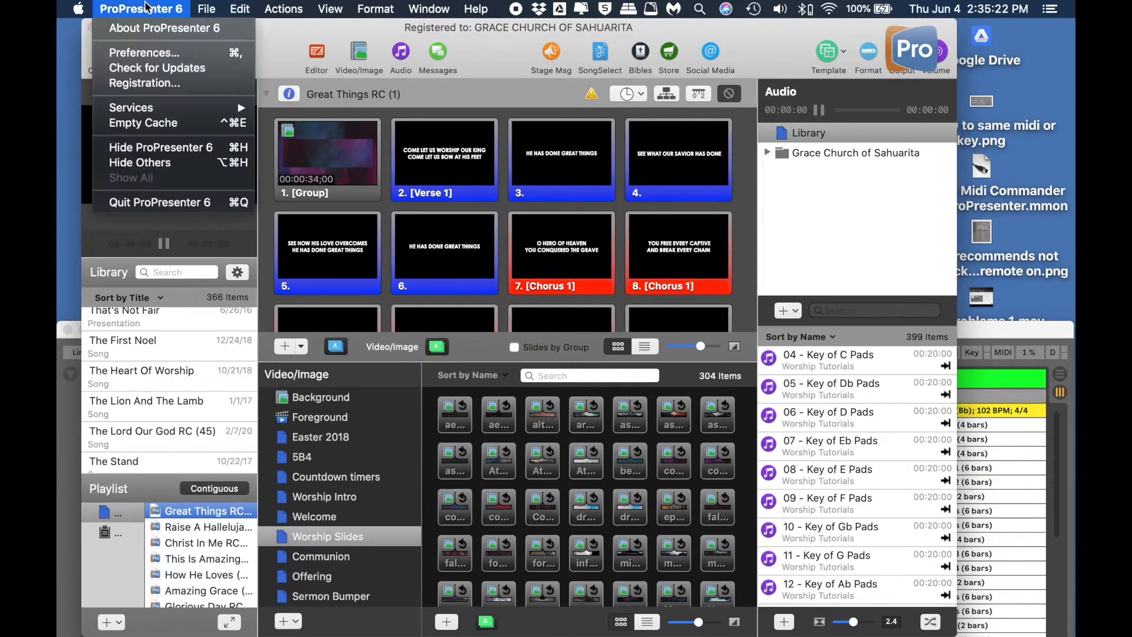
pyautogui.click(174, 55)
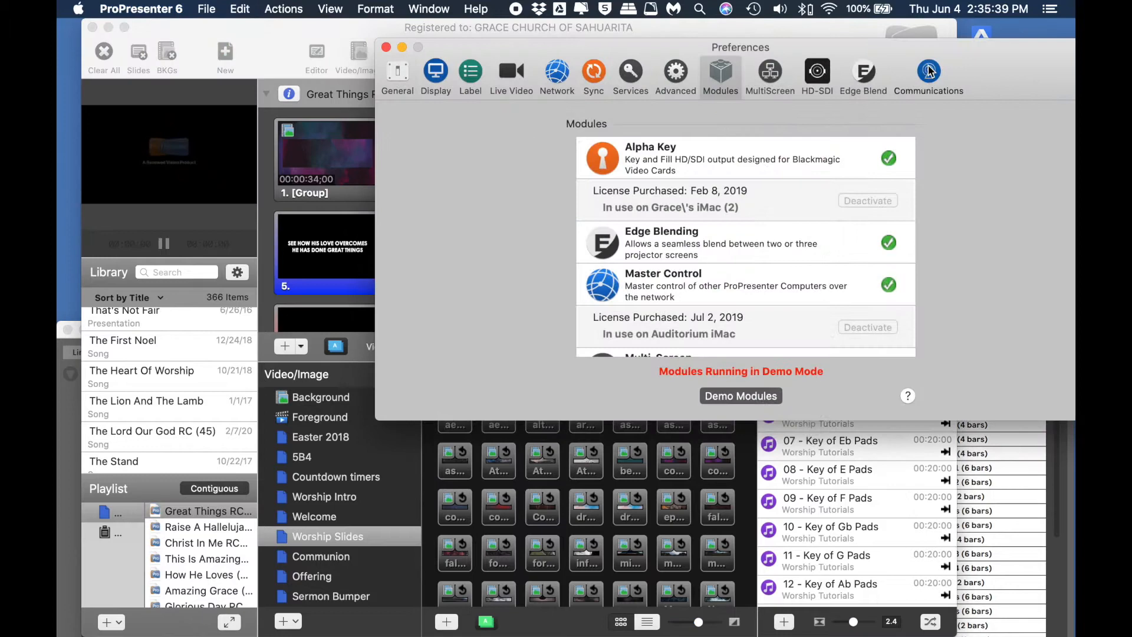
pyautogui.click(928, 73)
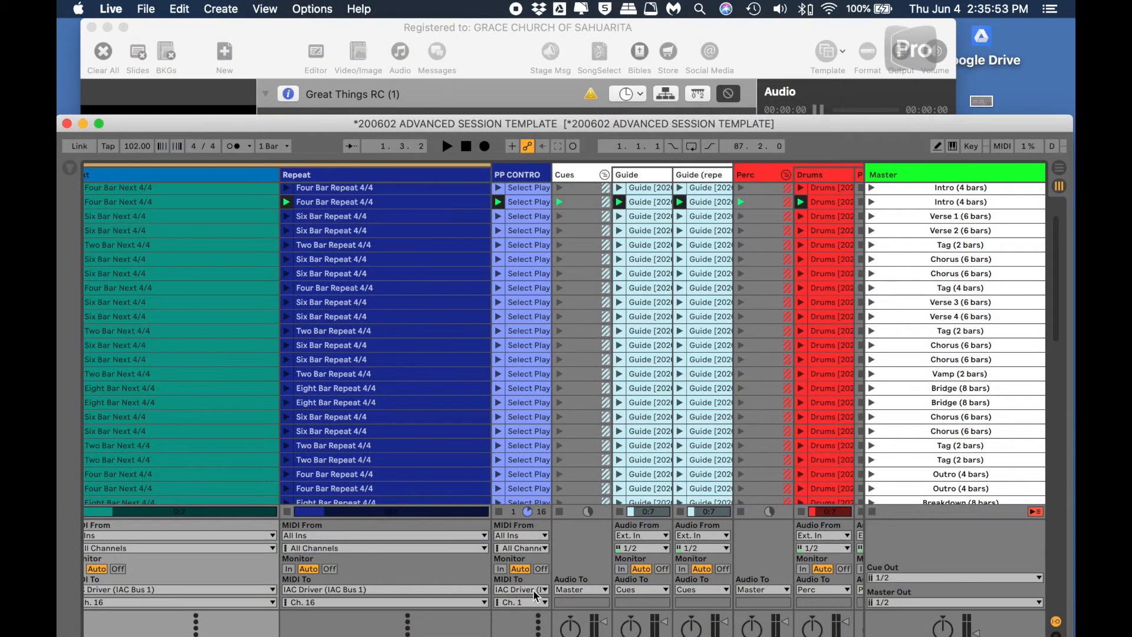
# - Examine the MIDI output choices of the PP CONTROL track in Ableton Live
pyautogui.click(534, 589)
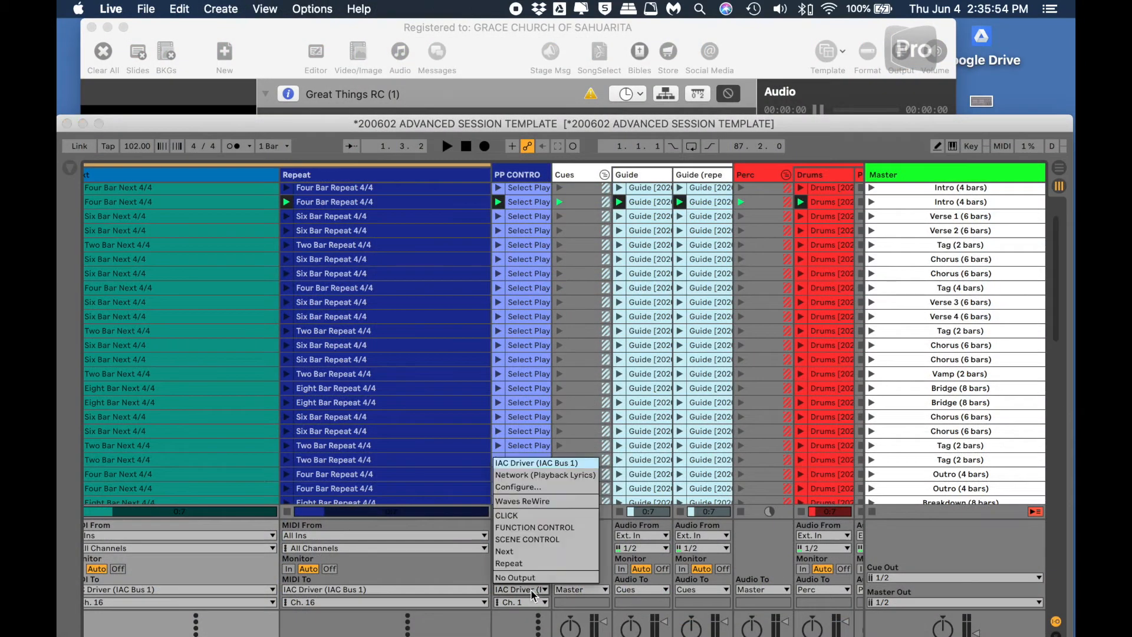
pyautogui.click(533, 591)
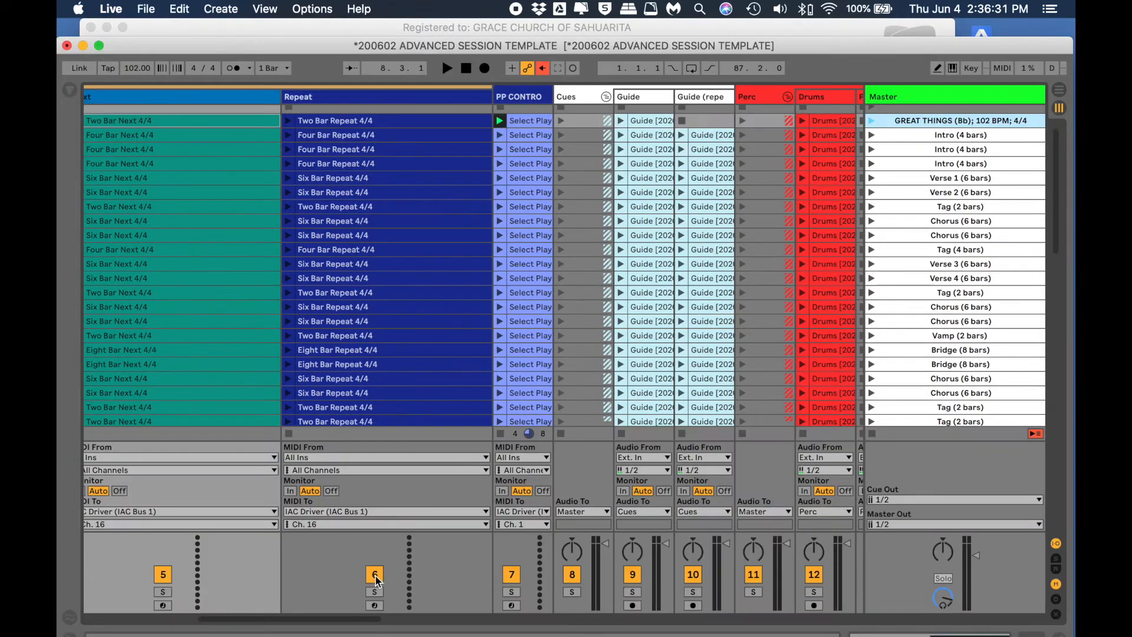
# - Deactivate tracks 6 and 10, and launch the selected GREAT THINGS scene with the Live window lowered to reveal the ProPresenter slides
pyautogui.click(375, 574)
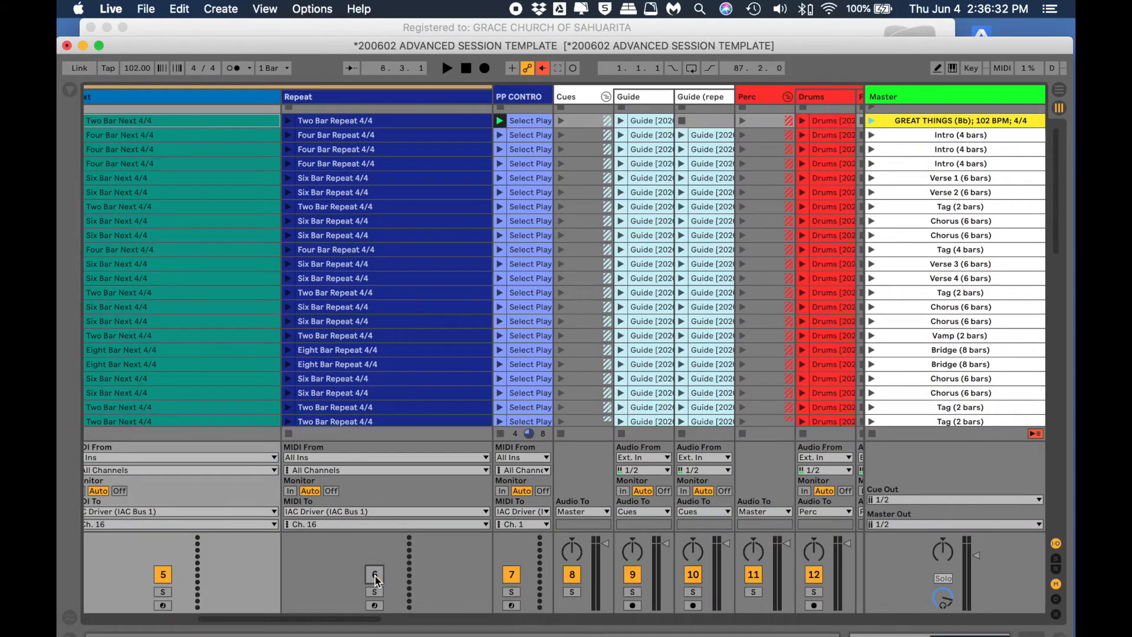
pyautogui.click(694, 575)
pyautogui.moveTo(414, 48); pyautogui.dragTo(483, 413)
pyautogui.press('Return')
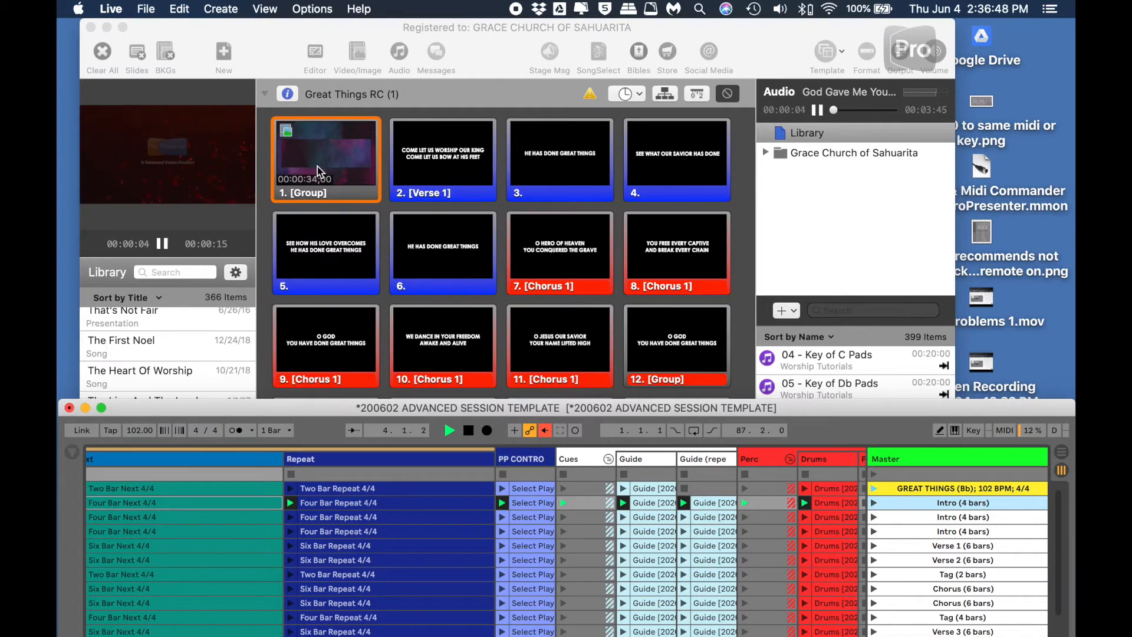
# - Switch to ProPresenter 6 and check the Grace Church of Sahuarita audio folder, leaving it collapsed
pyautogui.click(500, 52)
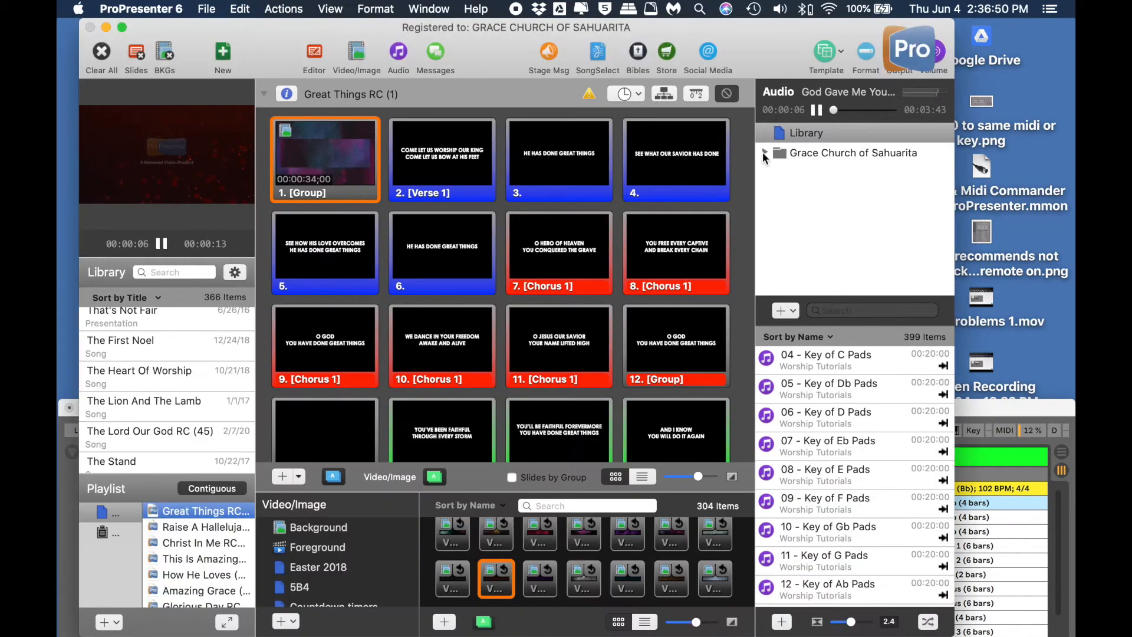
pyautogui.click(764, 152)
pyautogui.click(764, 153)
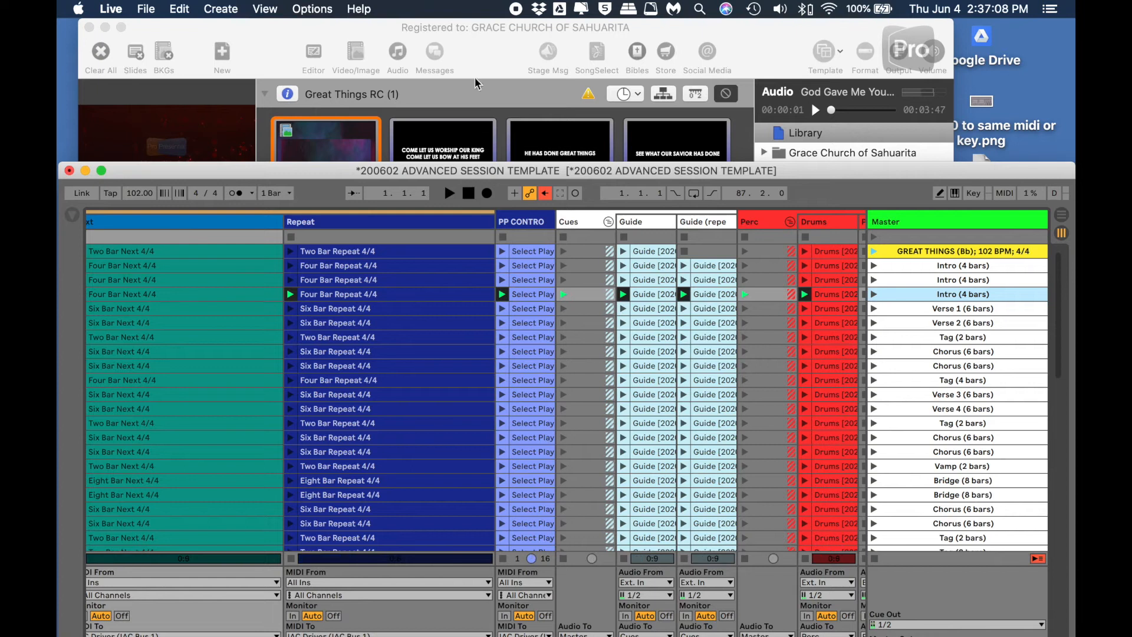
# - Launch the RAISE A HALLELUJAH song in Live and lower its window to uncover the ProPresenter slides
pyautogui.press('2')
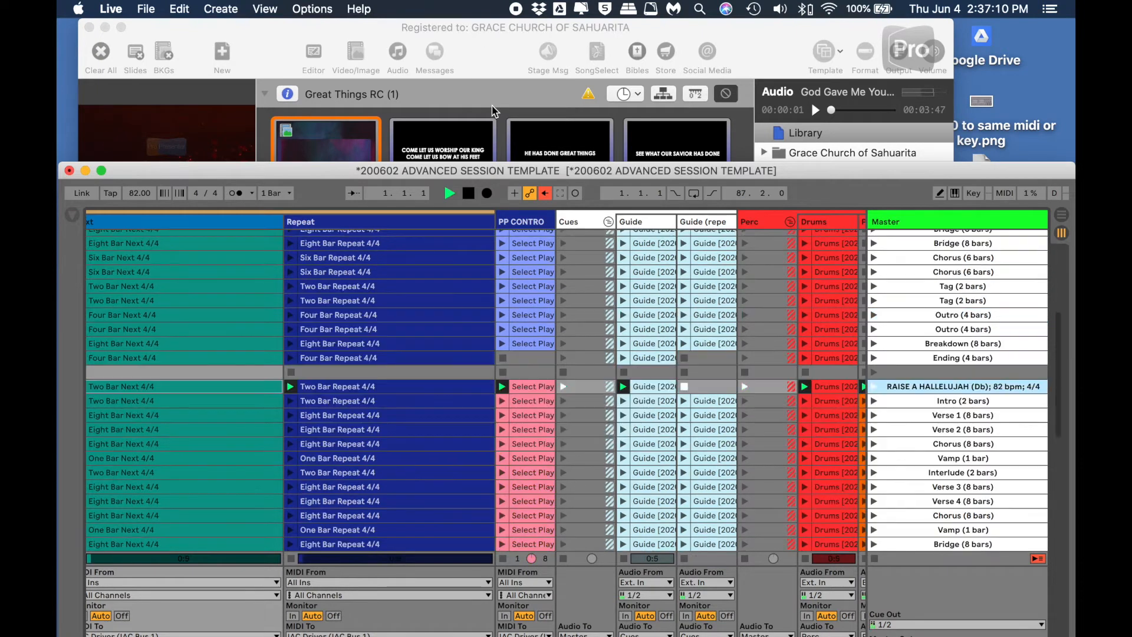
pyautogui.moveTo(563, 171); pyautogui.dragTo(539, 377)
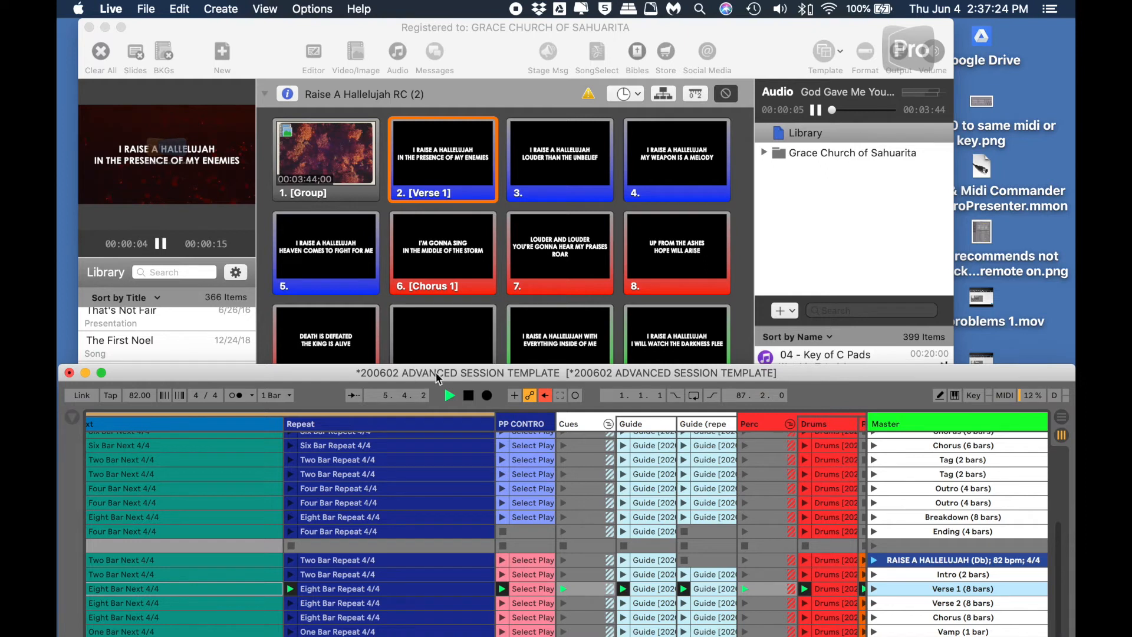
# - Stop playback in Live, switch to ProPresenter 6 and clear all of its output
pyautogui.click(468, 398)
pyautogui.click(260, 33)
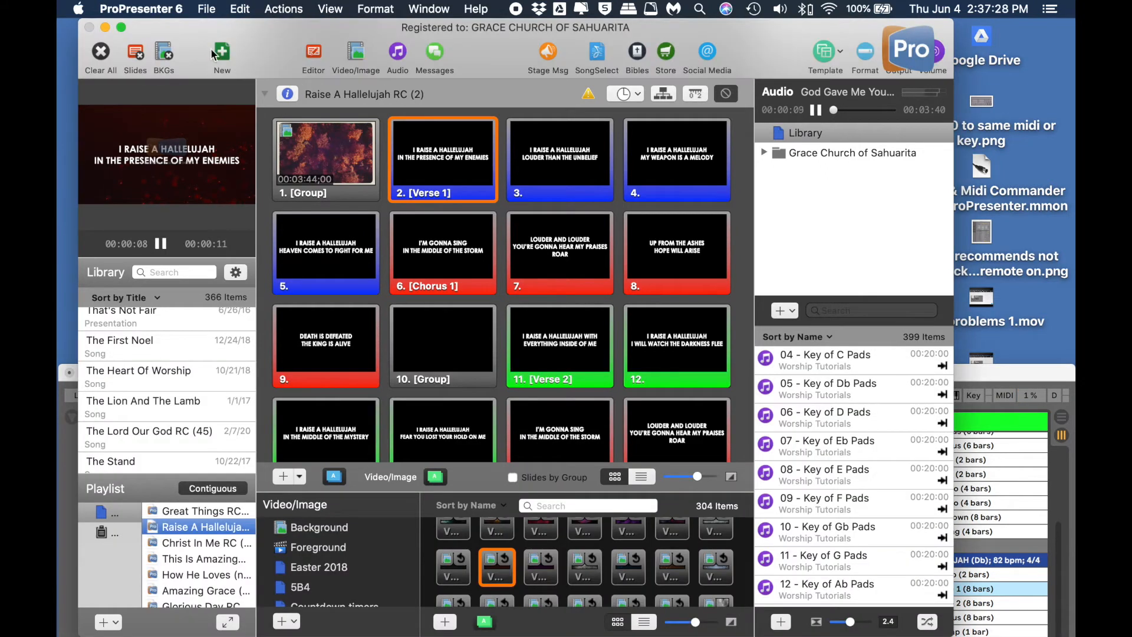
pyautogui.click(105, 55)
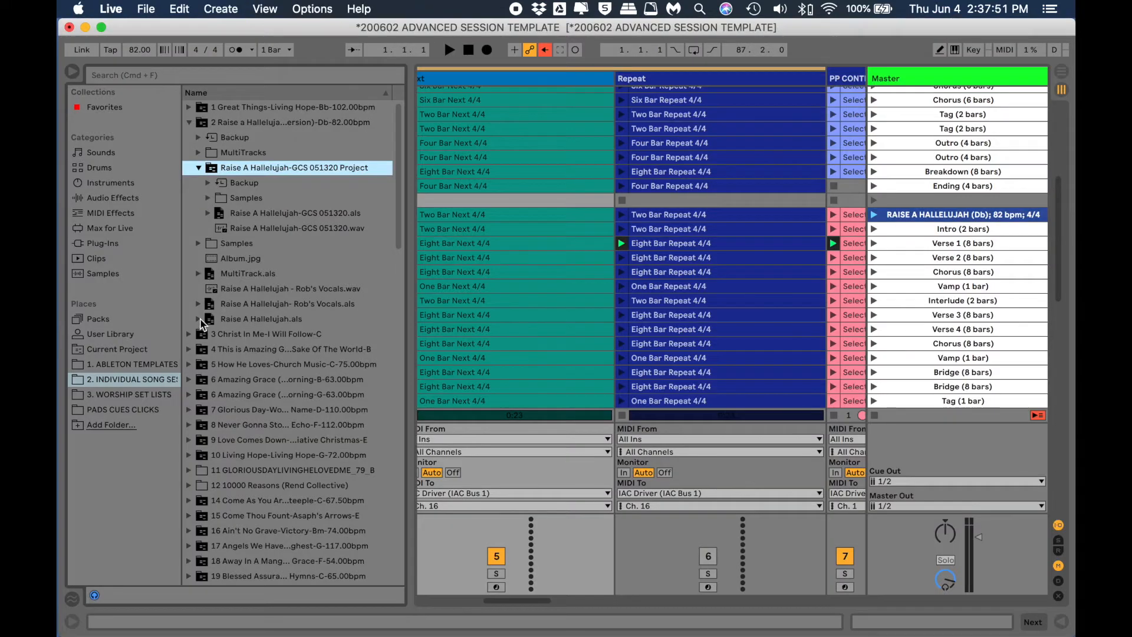
# - Open the Raise A Hallelujah.als set from the individual song sets in Live's browser, discarding changes to the current template
pyautogui.click(199, 320)
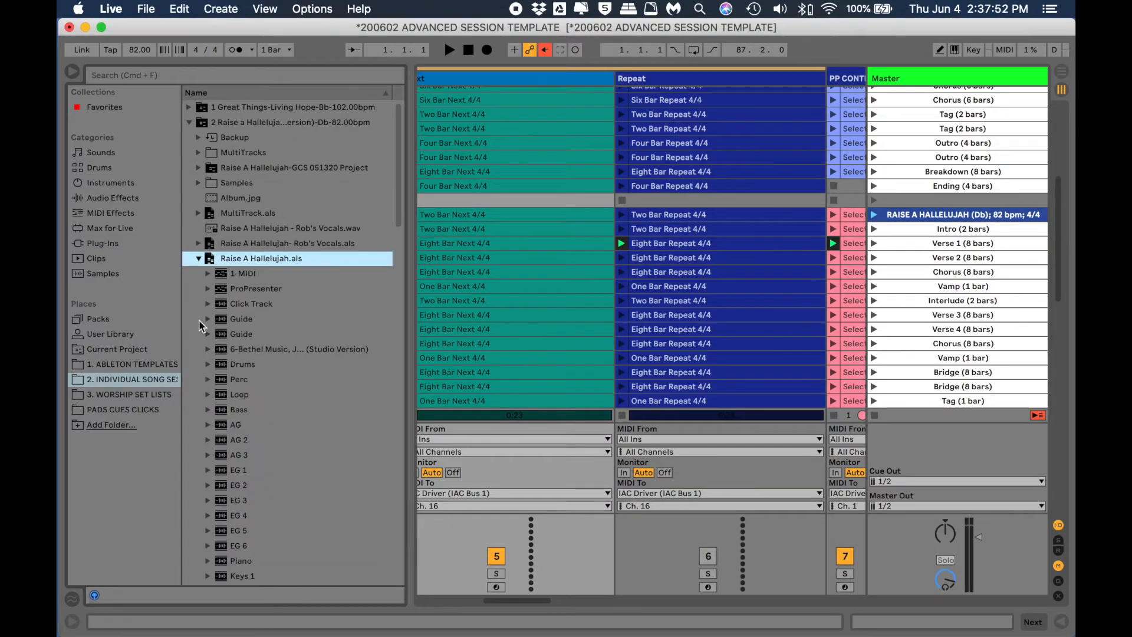
pyautogui.doubleClick(277, 261)
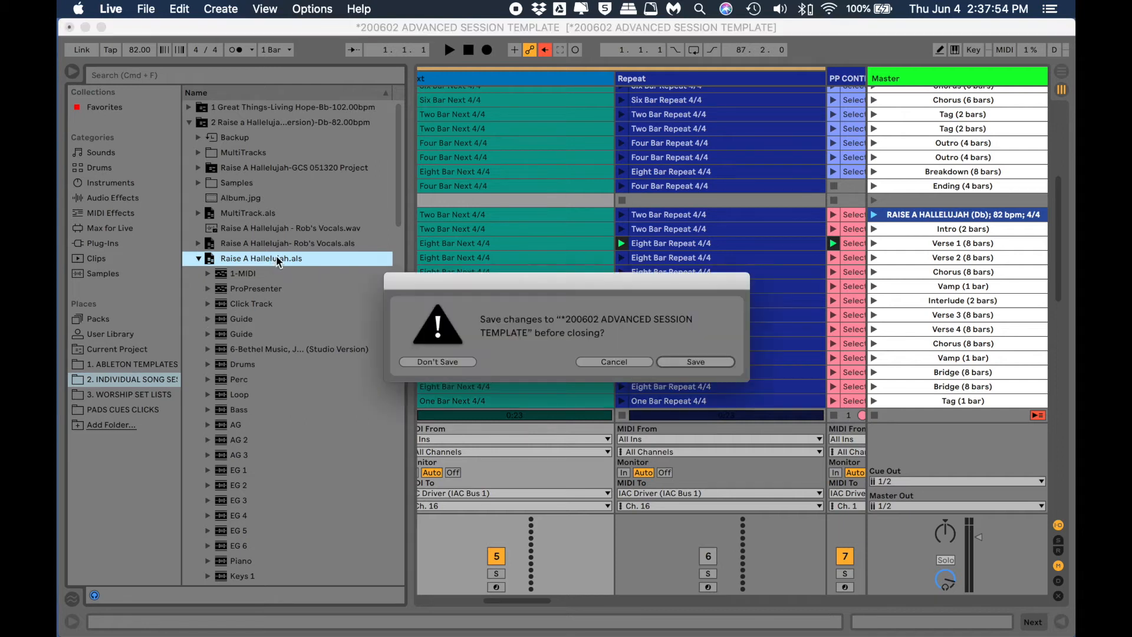
pyautogui.click(457, 364)
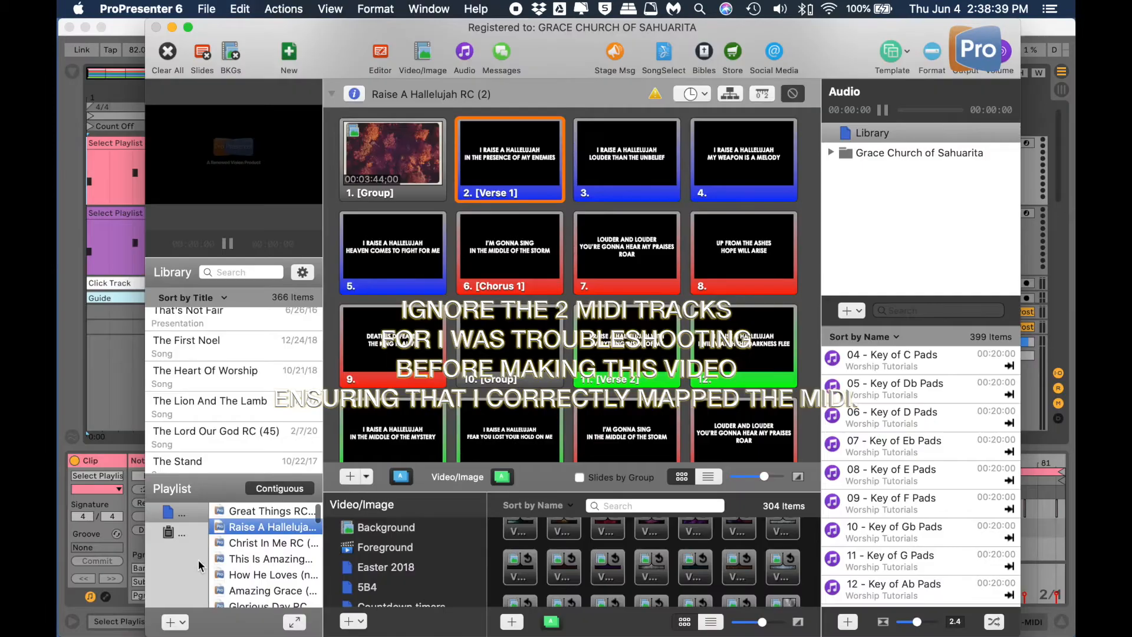
# - Select the playlist document in ProPresenter 6 and move its window aside to uncover the two MIDI tracks in Live's arrangement
pyautogui.click(179, 514)
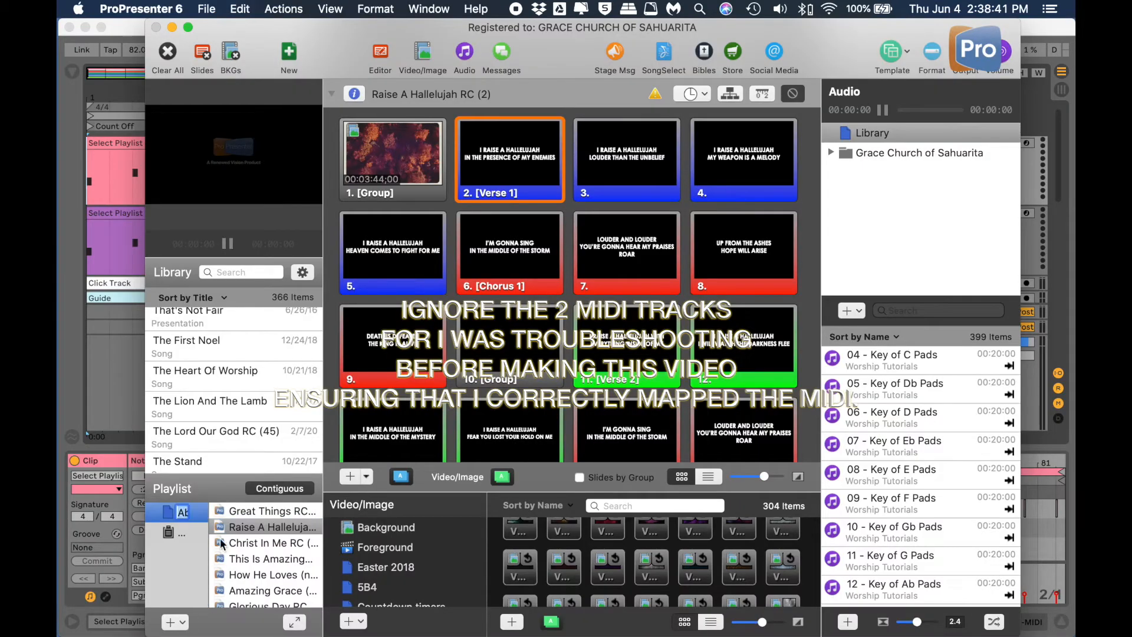
pyautogui.click(150, 517)
pyautogui.moveTo(335, 41); pyautogui.dragTo(514, 41)
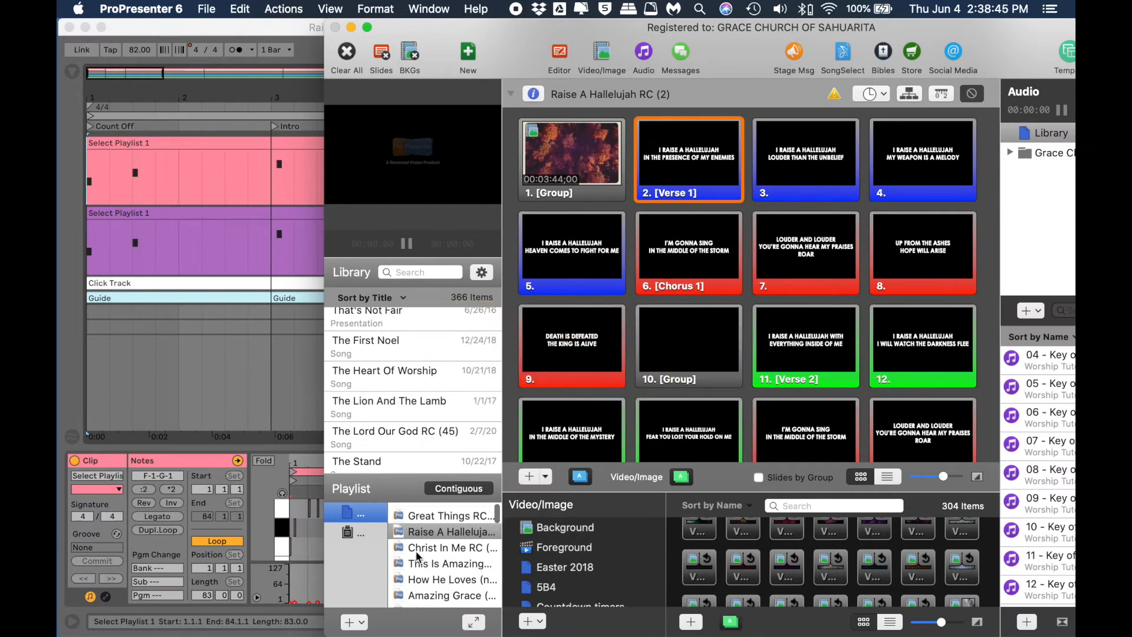
pyautogui.scroll(-1, 415, 550)
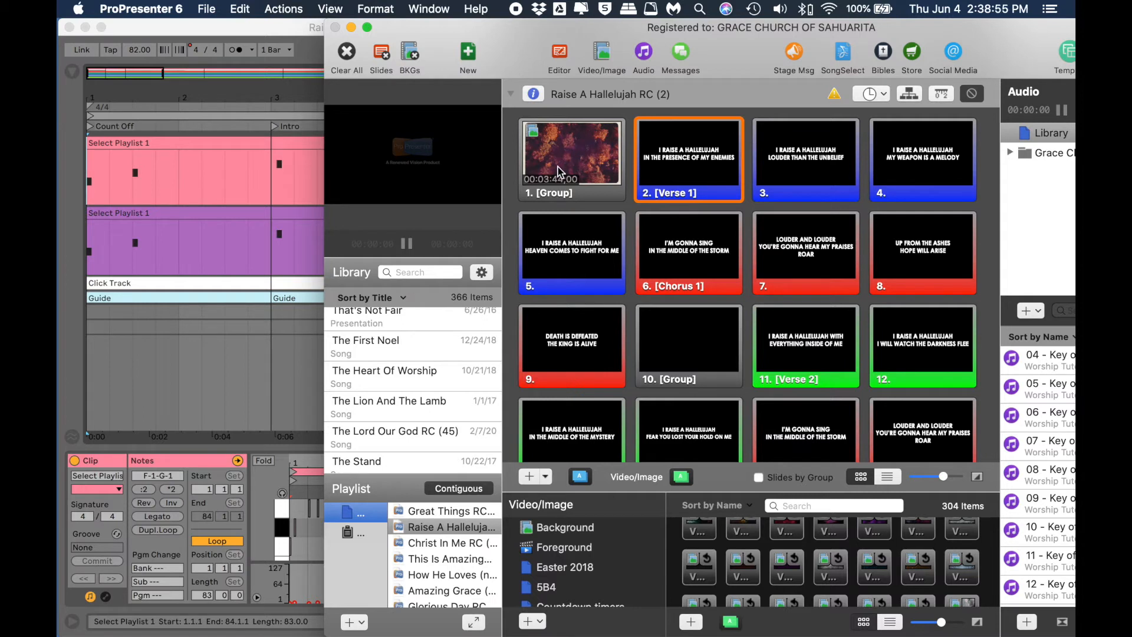
pyautogui.moveTo(432, 27); pyautogui.dragTo(469, 252)
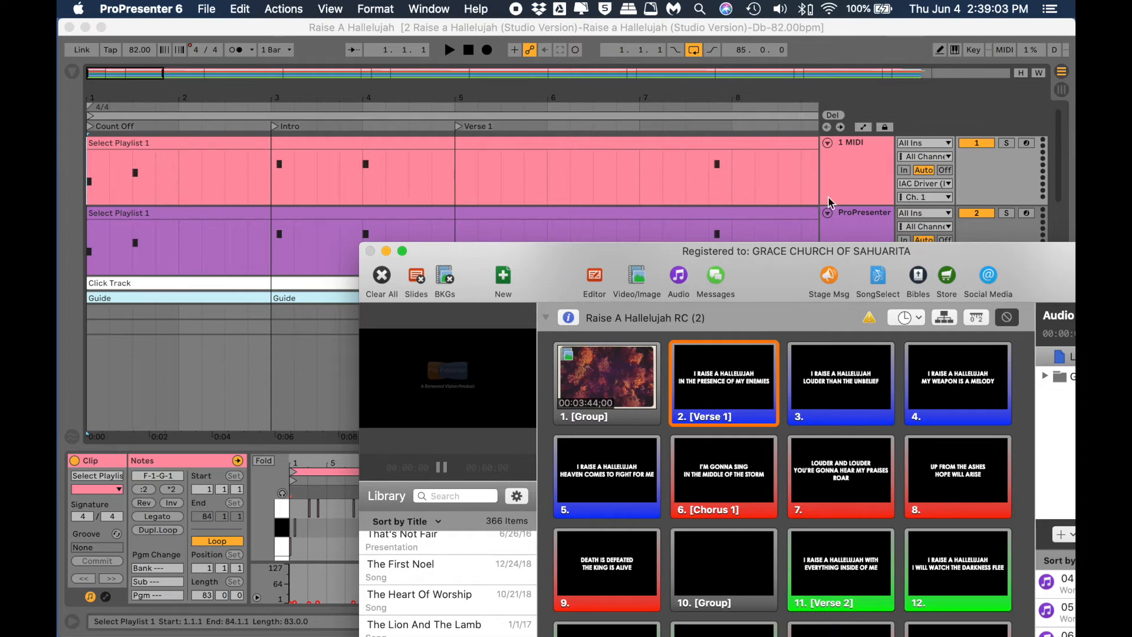
pyautogui.hscroll(1, 276, 250)
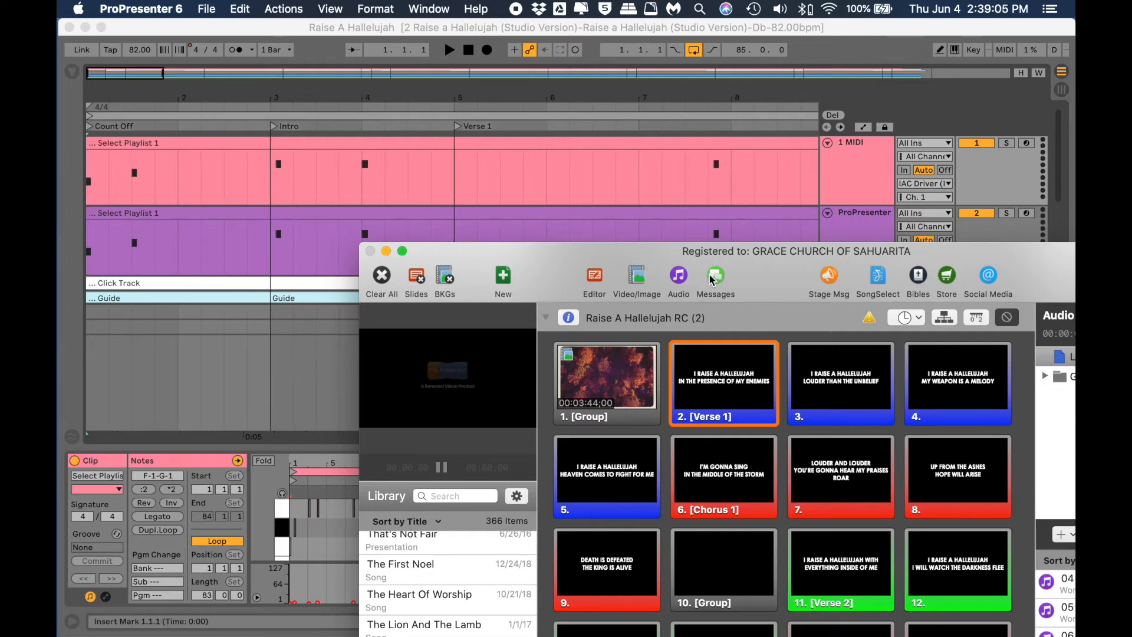
# - Move ProPresenter back over Live and look through the Worship Slides media, temporarily enlarging the Video/Image area
pyautogui.moveTo(747, 253); pyautogui.dragTo(530, 19)
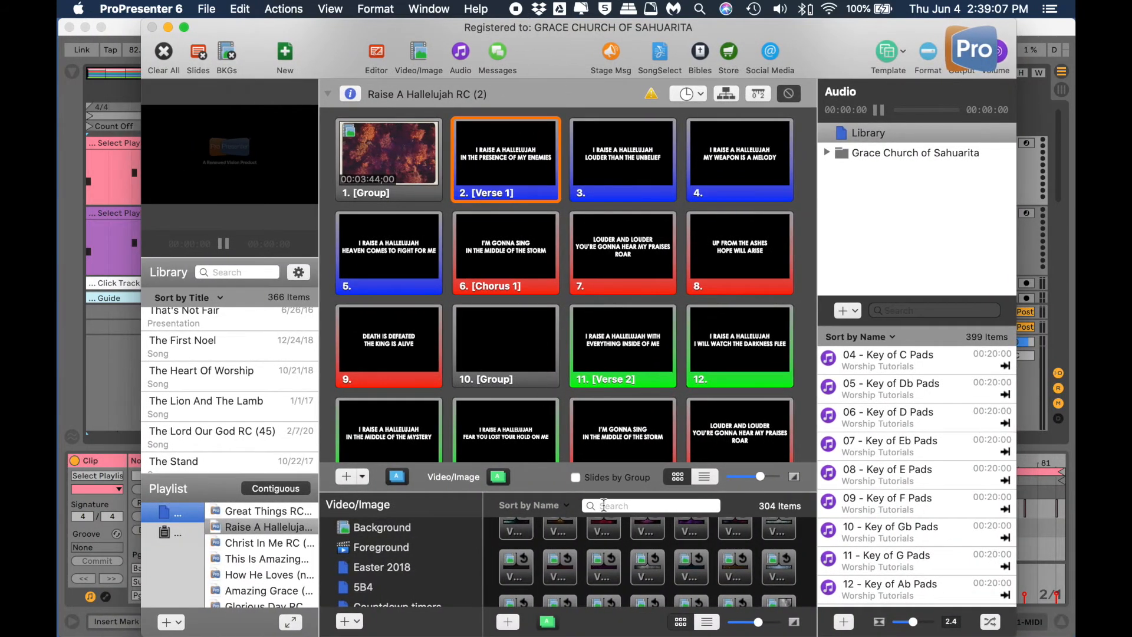
pyautogui.moveTo(619, 497); pyautogui.dragTo(622, 319)
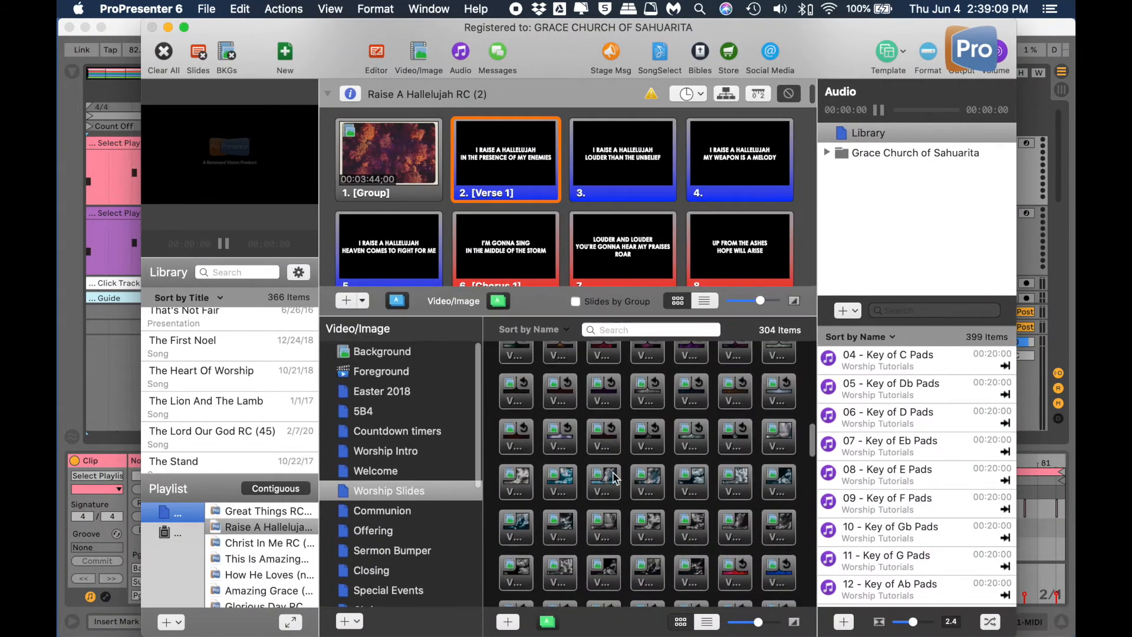
pyautogui.scroll(10, 560, 479)
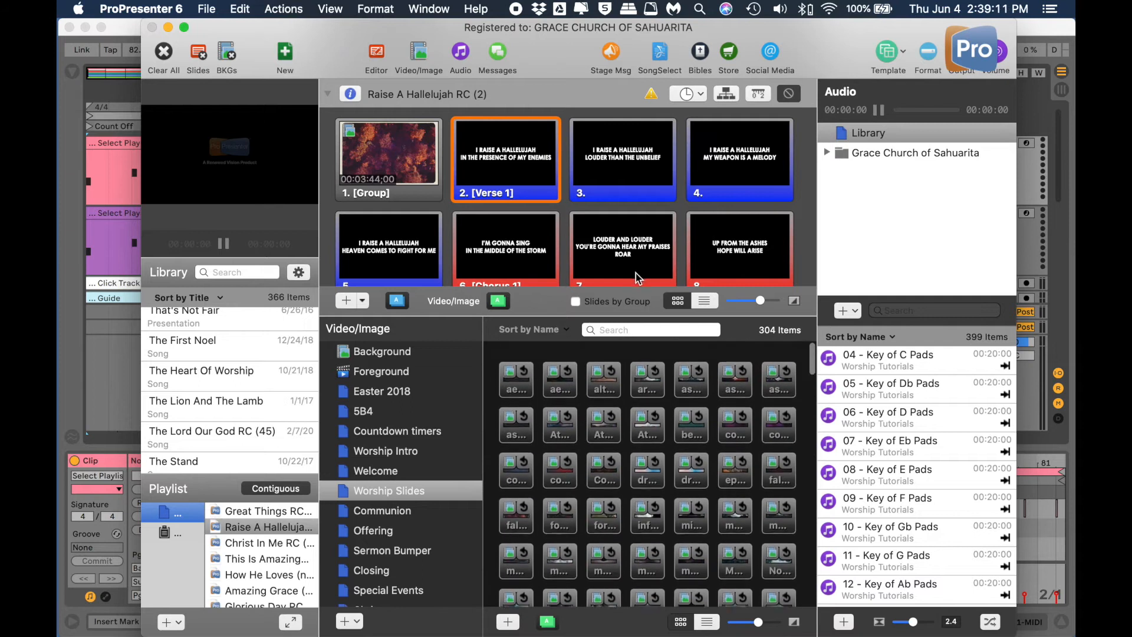
pyautogui.moveTo(583, 401); pyautogui.dragTo(589, 517)
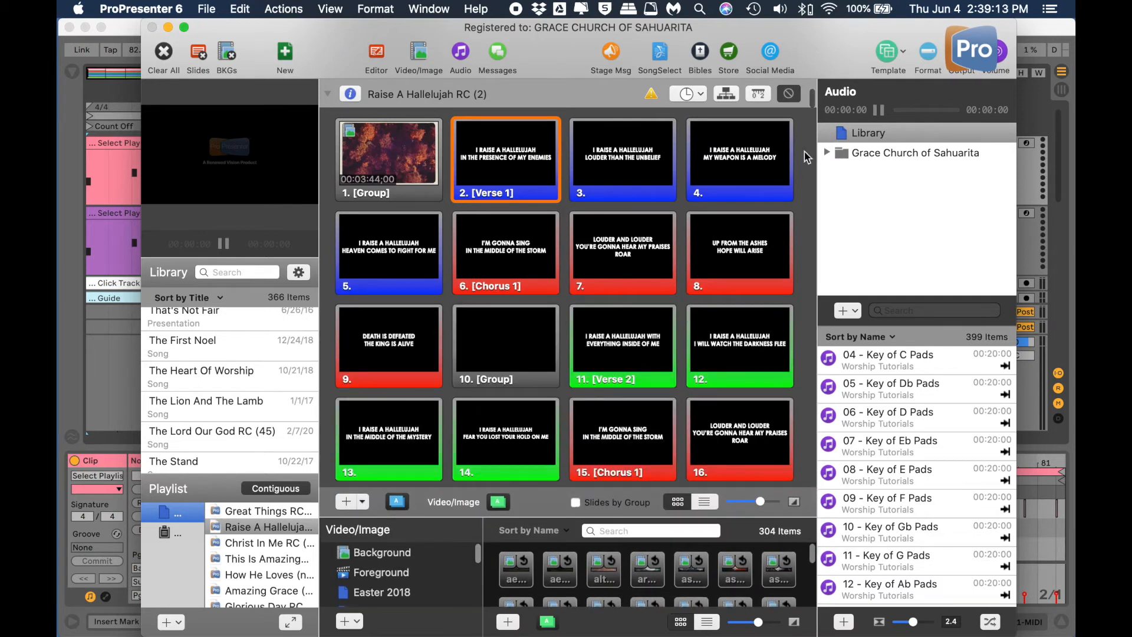
# - Expand the Grace Church of Sahuarita audio folder and look through the audio library's tracks
pyautogui.click(827, 153)
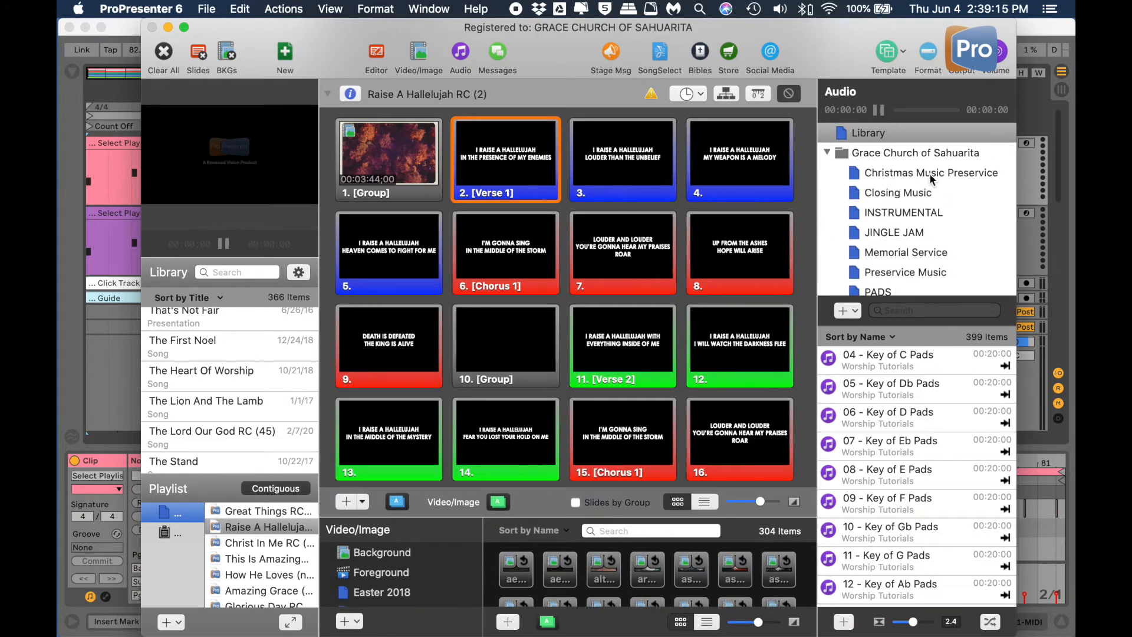
pyautogui.scroll(-15, 911, 545)
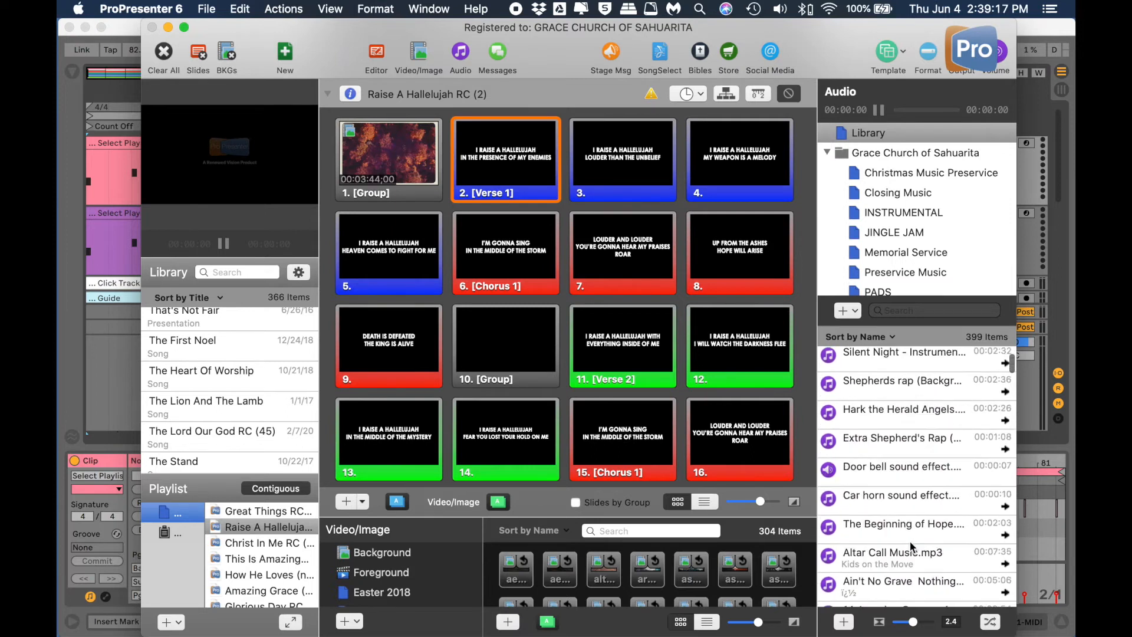
pyautogui.scroll(20, 905, 541)
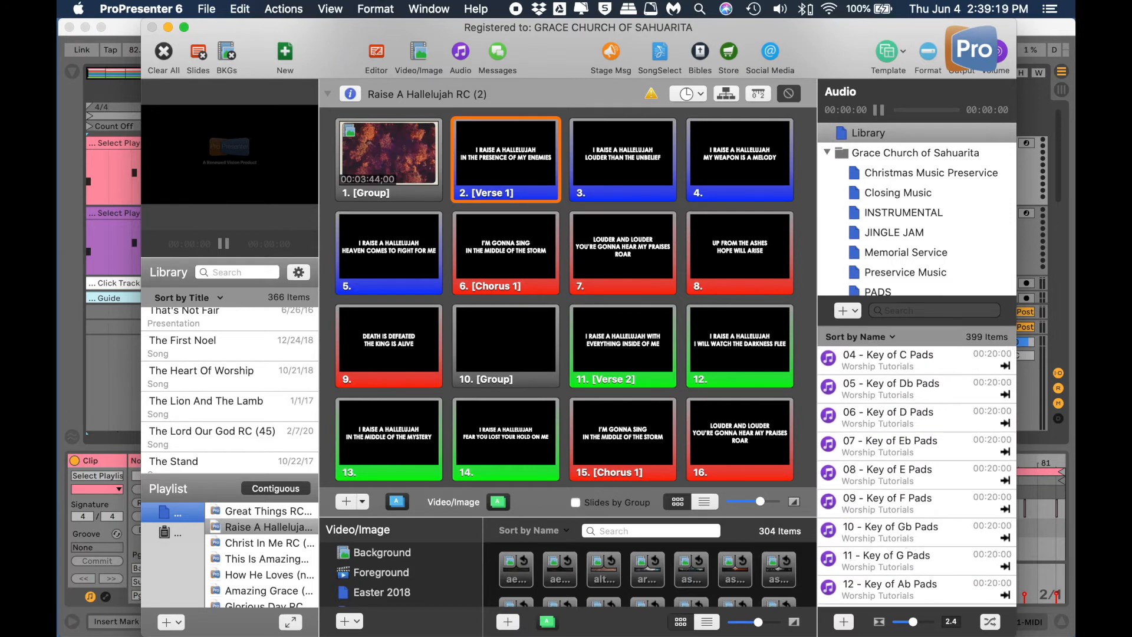
# - Play Raise A Hallelujah in Live with the ProPresenter window lowered beneath the tracks to watch the slides respond
pyautogui.click(120, 32)
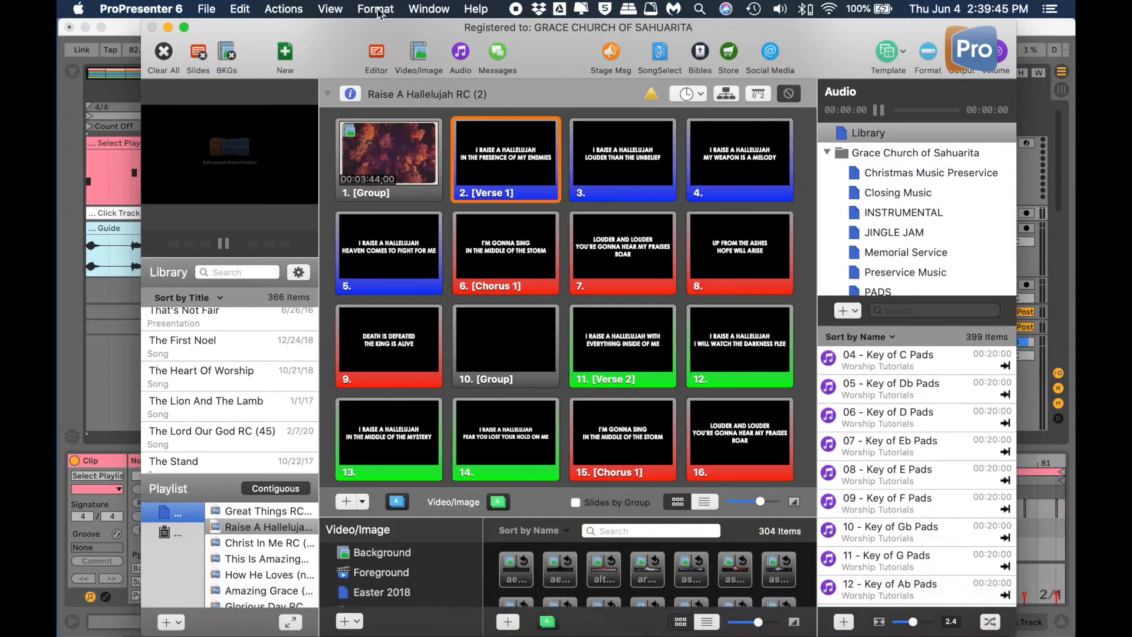
pyautogui.moveTo(453, 31); pyautogui.dragTo(413, 343)
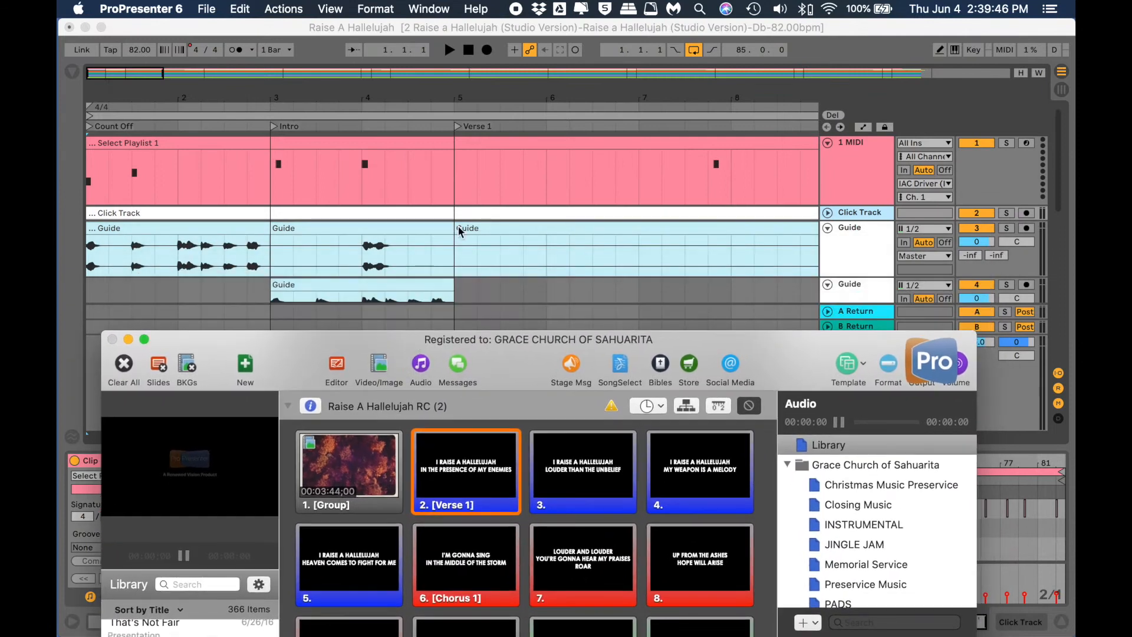
pyautogui.click(449, 49)
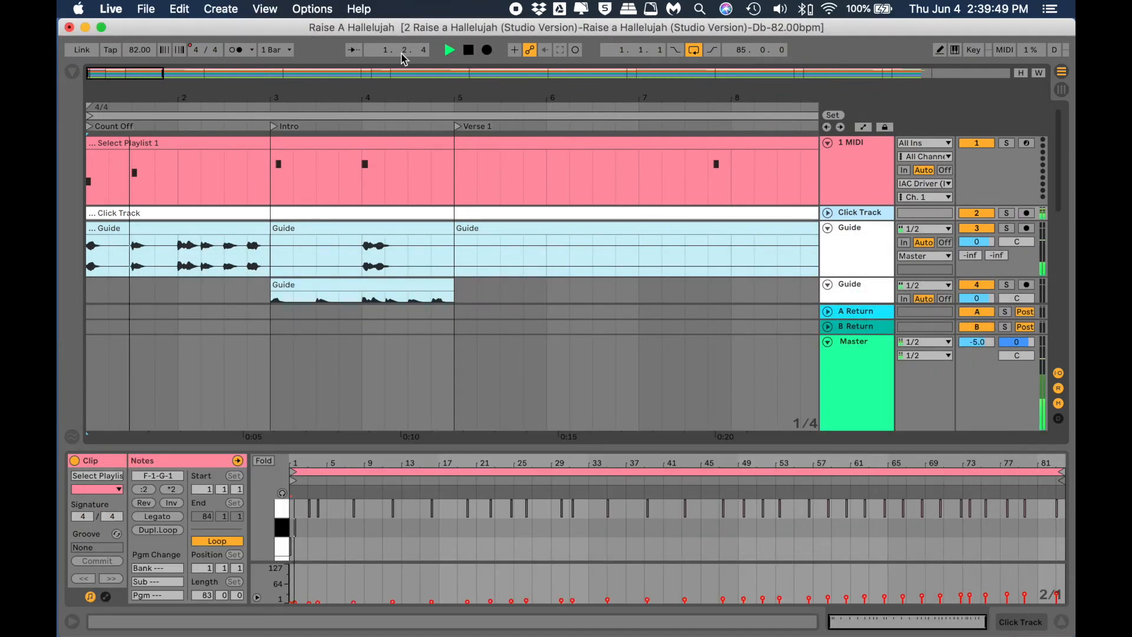
pyautogui.hotkey('ctrl', 'Up')
pyautogui.click(469, 325)
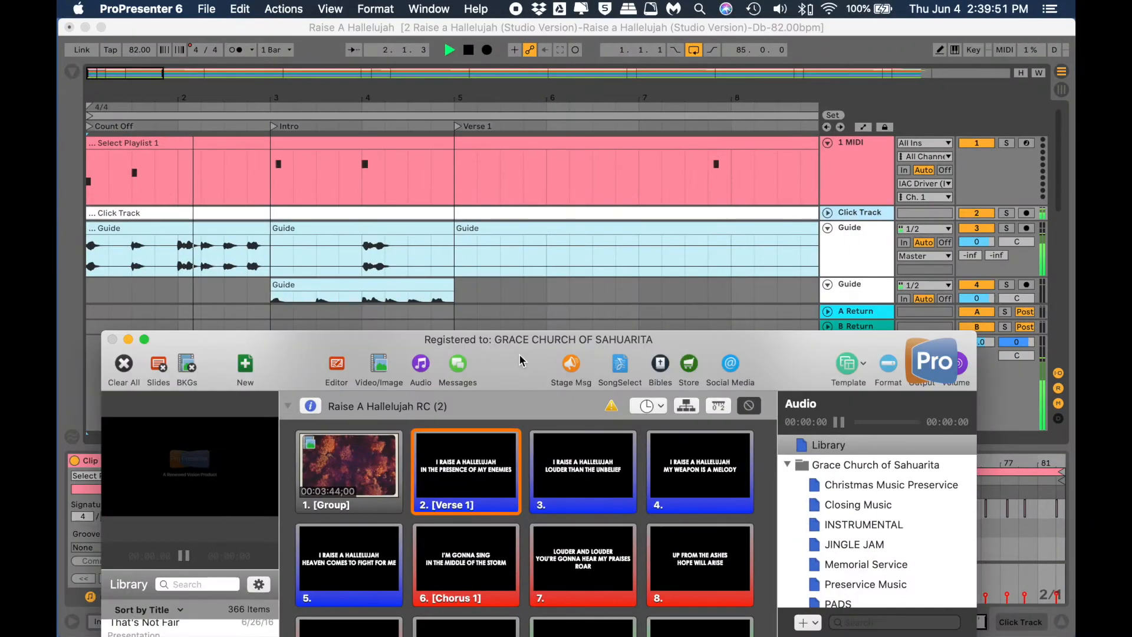
pyautogui.moveTo(519, 357); pyautogui.dragTo(502, 323)
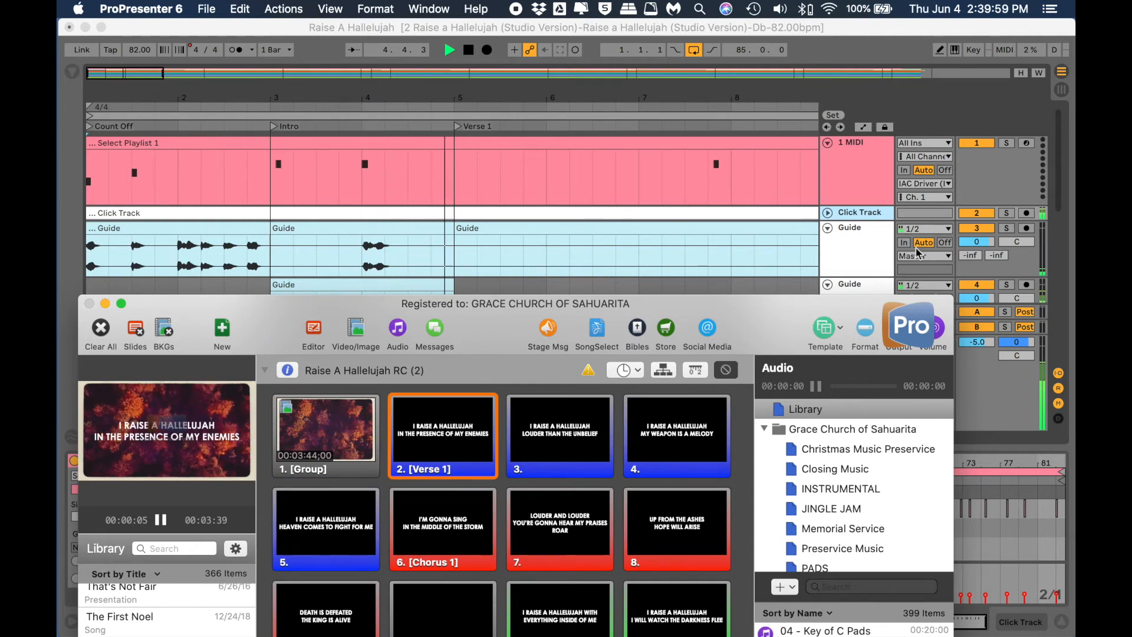
pyautogui.moveTo(745, 325); pyautogui.dragTo(745, 409)
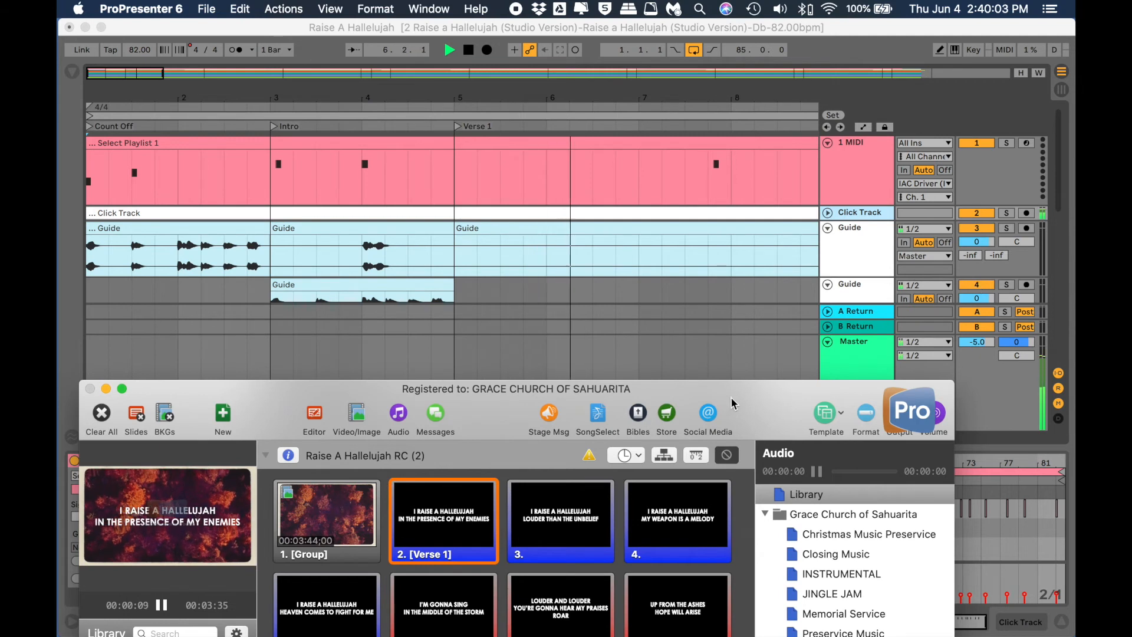
# - Clear all ProPresenter output, switch to Live and stop playback of the song
pyautogui.moveTo(731, 404); pyautogui.dragTo(765, 96)
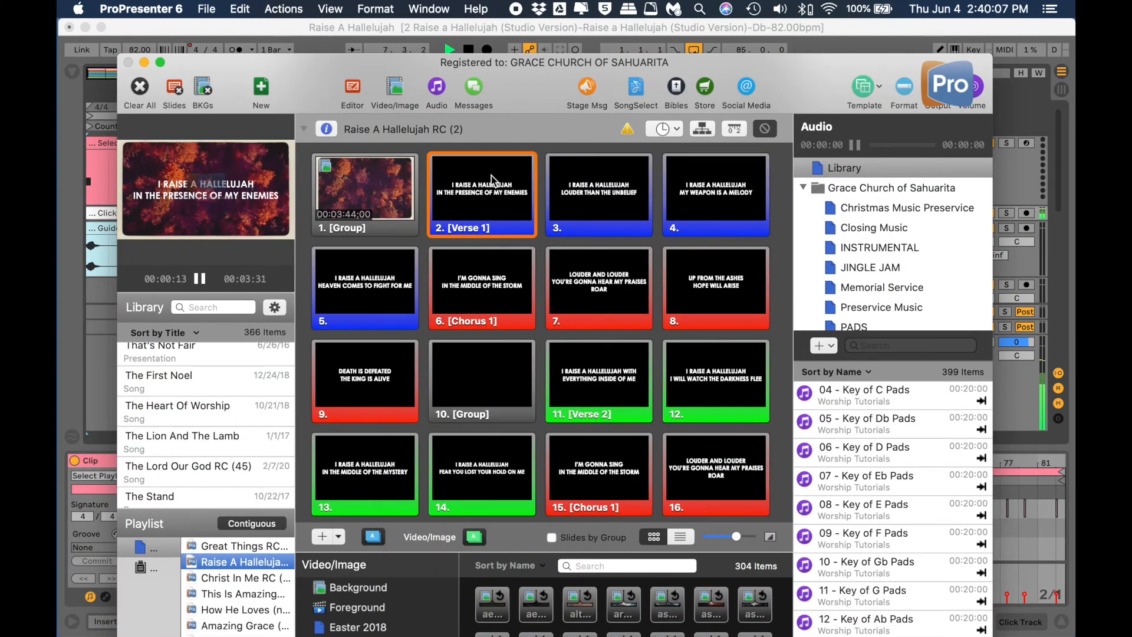
pyautogui.click(139, 87)
pyautogui.click(479, 27)
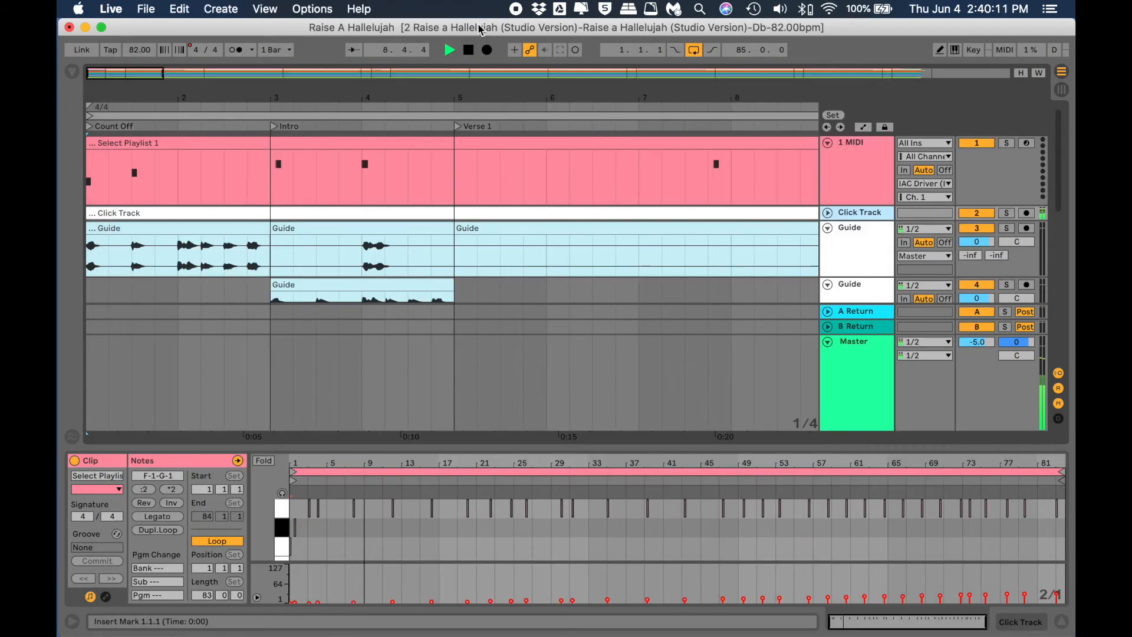
pyautogui.click(469, 51)
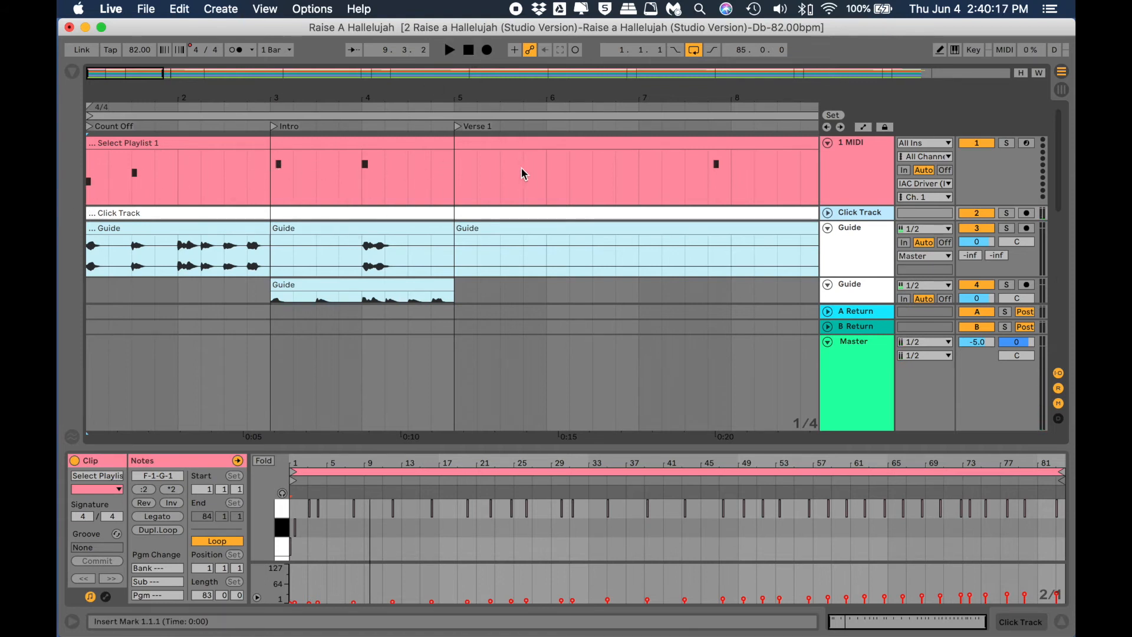
pyautogui.hscroll(-1, 730, 187)
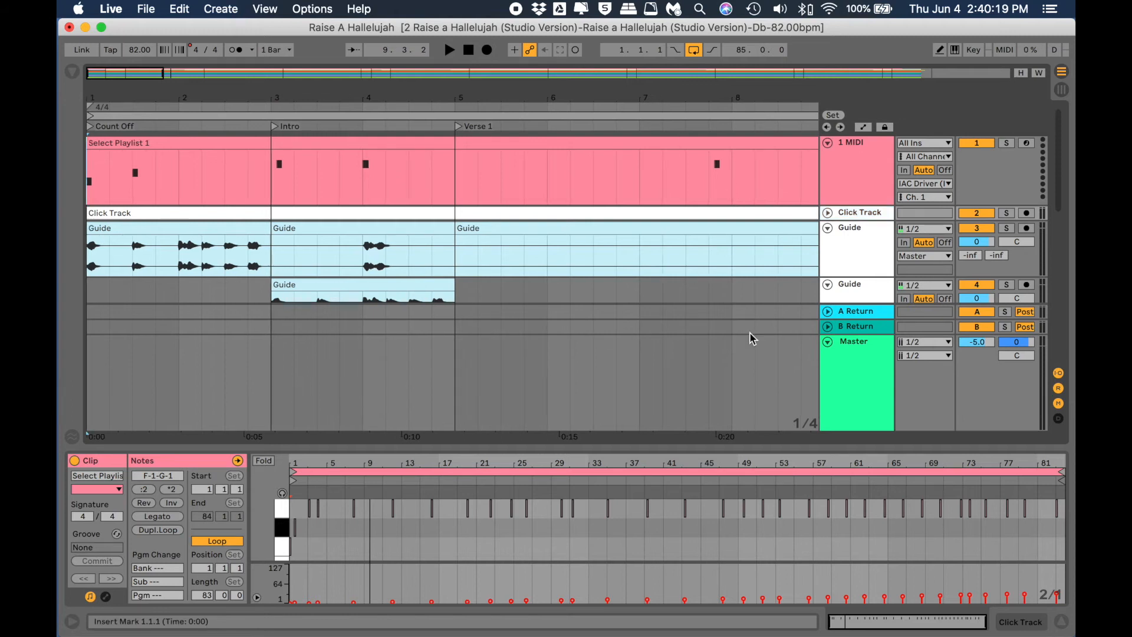
# - Switch to MIDI Monitor and examine the events recorded in Ableton & Midi Commander without ProPresenter.mmon
pyautogui.scroll(-1, 591, 192)
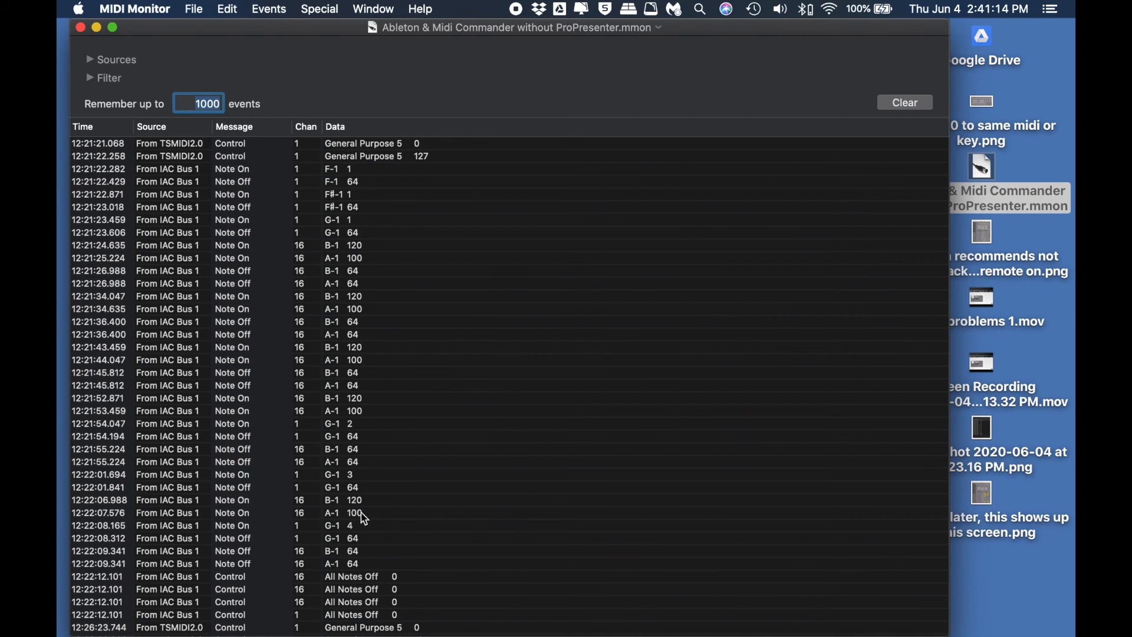
pyautogui.scroll(-10, 365, 518)
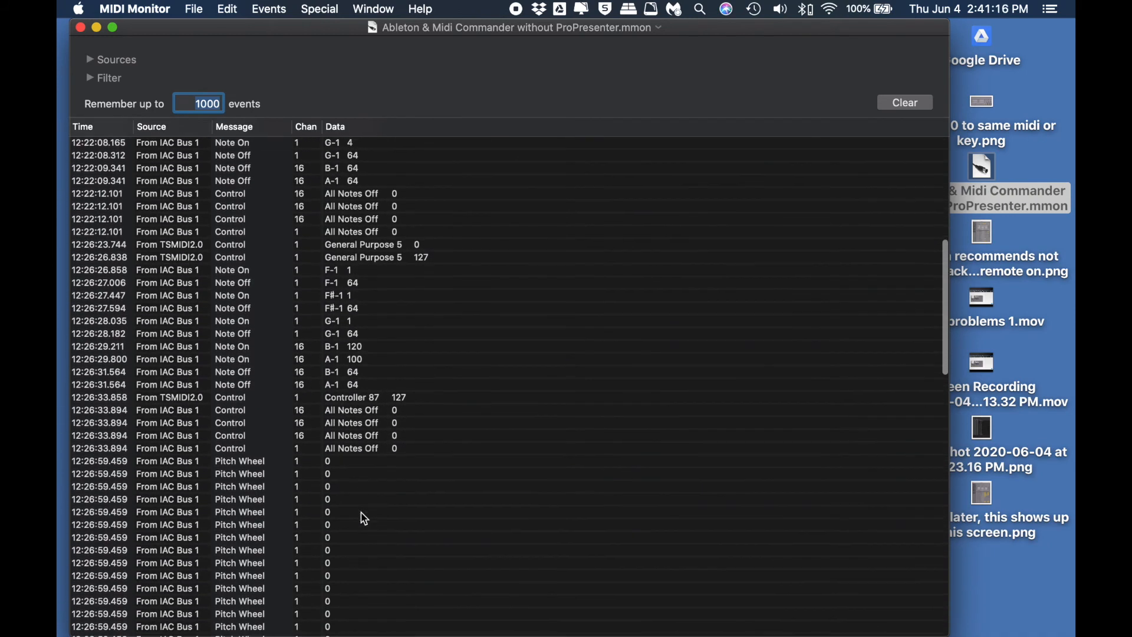
pyautogui.scroll(-5, 365, 518)
pyautogui.scroll(15, 365, 519)
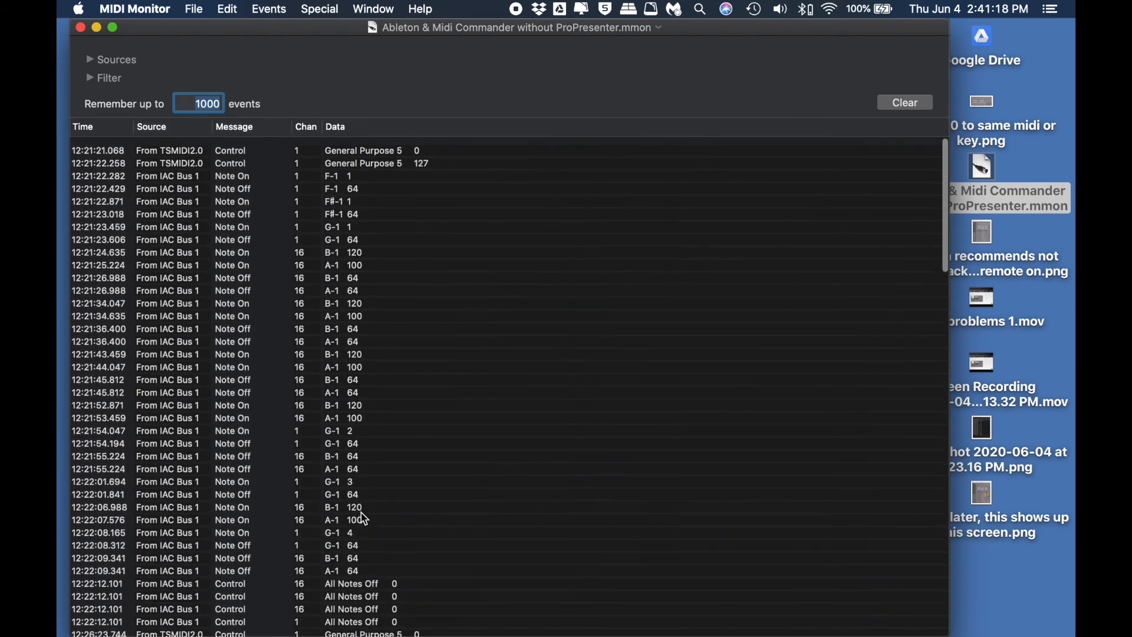